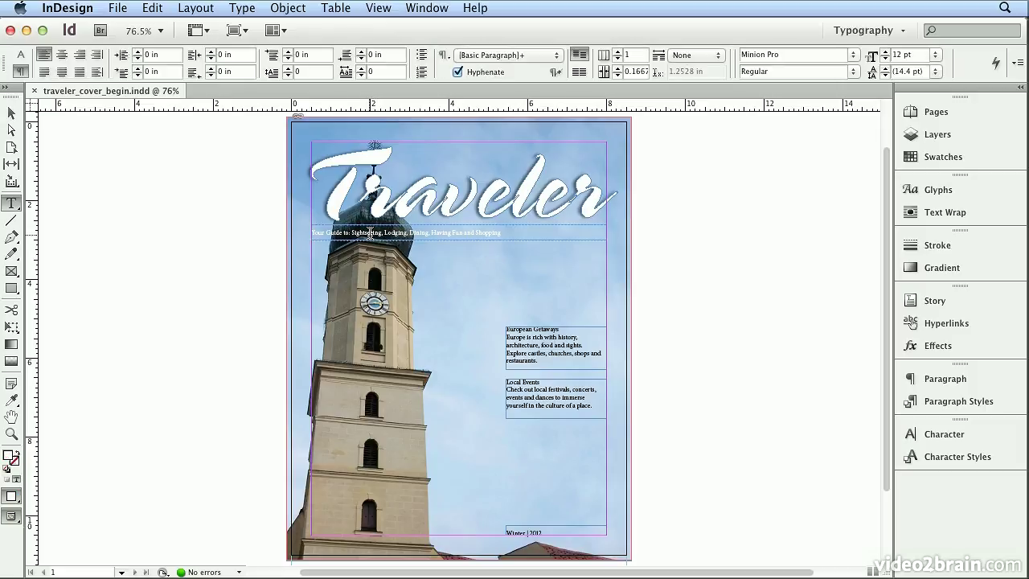
Select the entire tagline below the Traveler title and open its font family for editing
key("Escape")
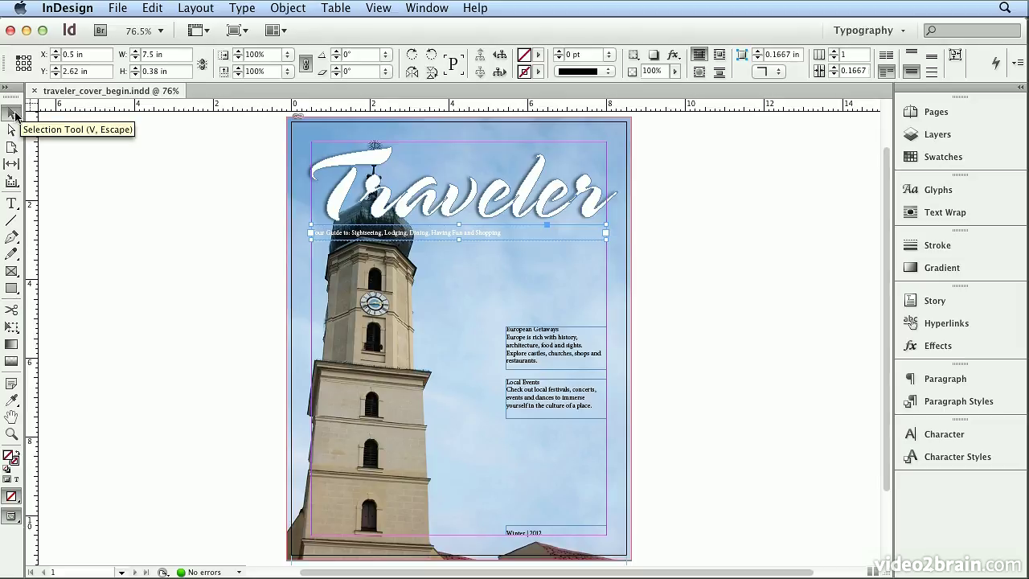
double_click(381, 231)
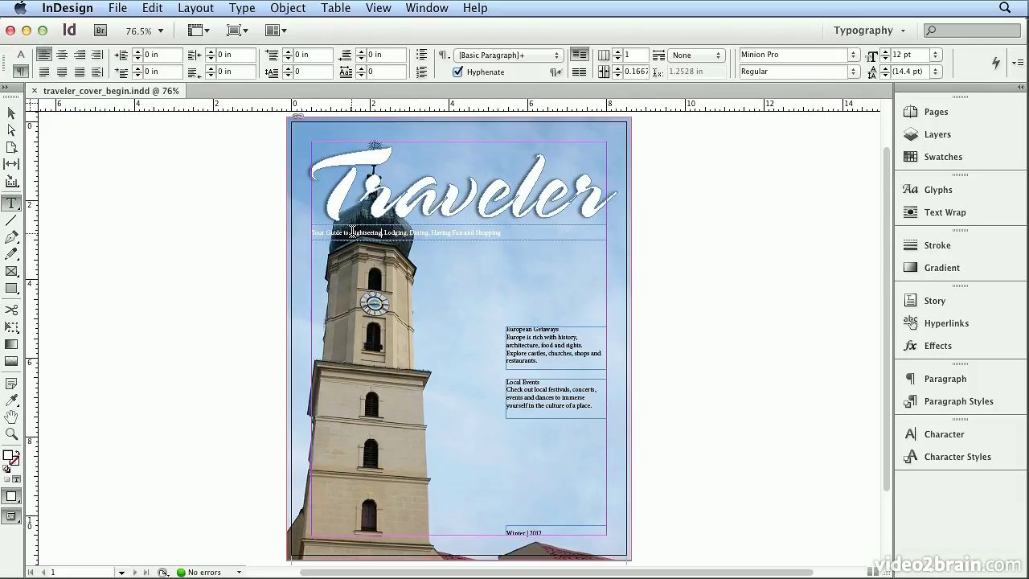
double_click(357, 232)
triple_click(356, 232)
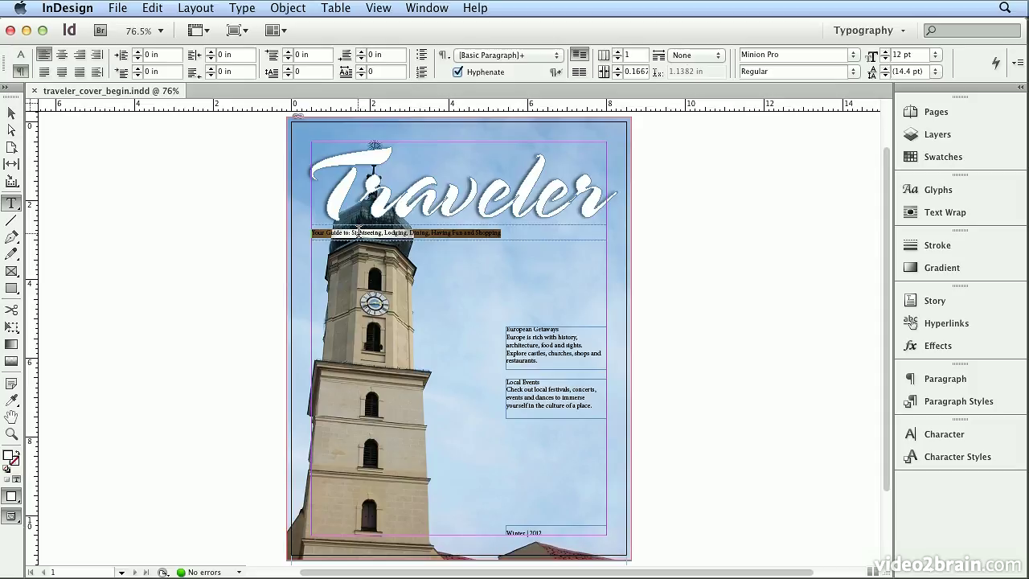
key("super+equal")
key("super+equal")
key("super+equal")
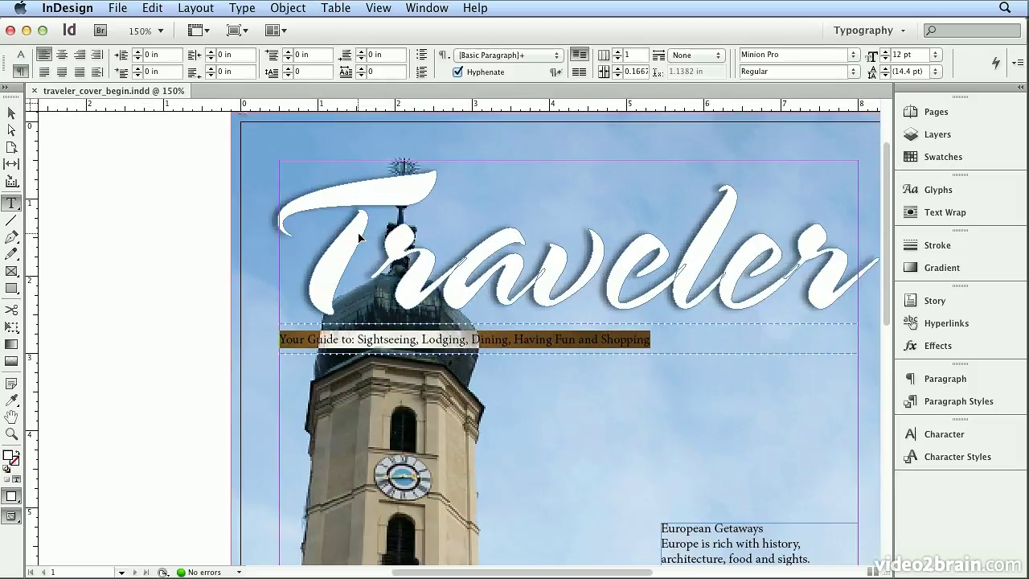
key("super+equal")
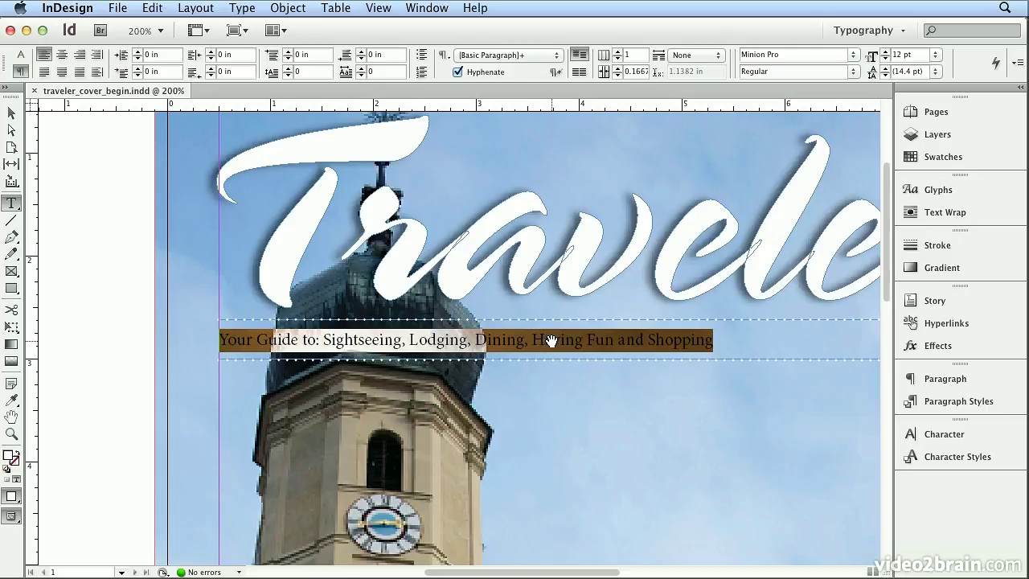
left_click_drag(552, 341, 418, 290)
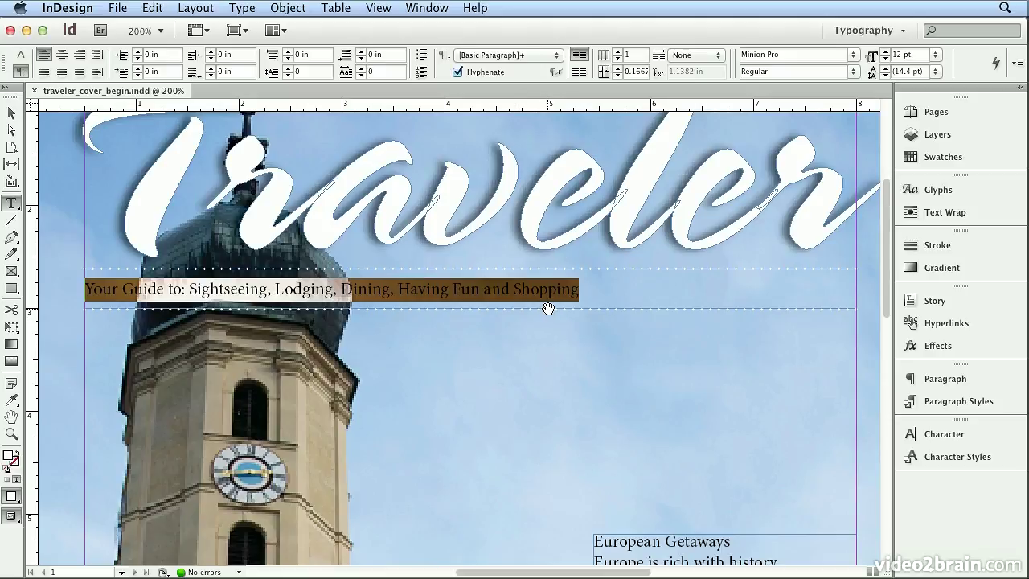
left_click(21, 55)
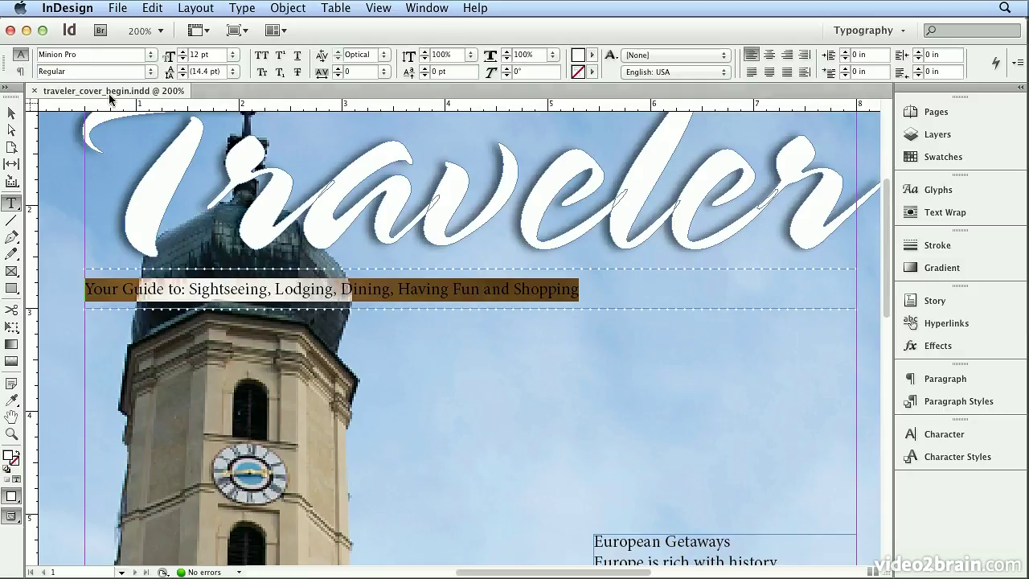
left_click(95, 209, "super")
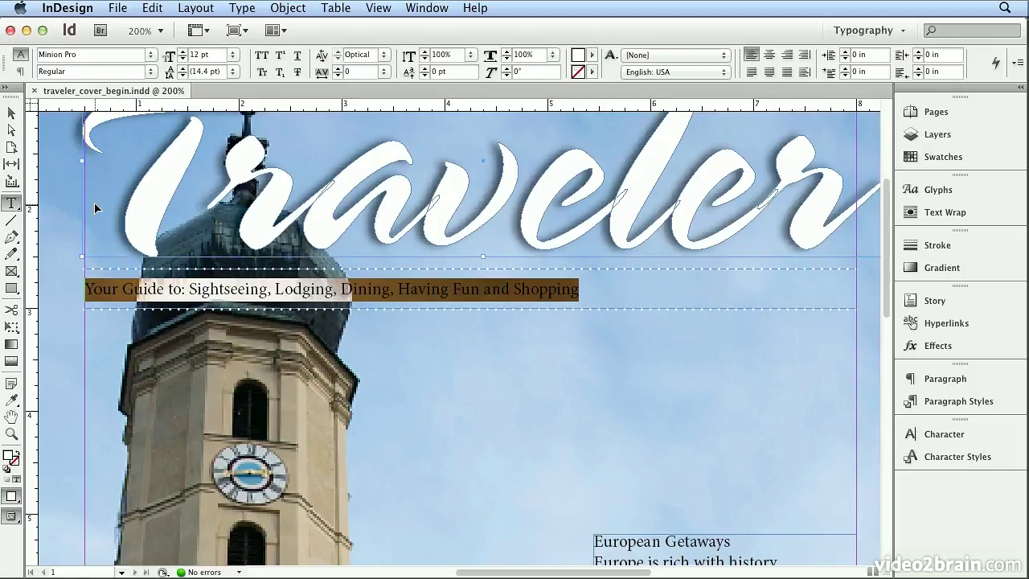
key("super+6")
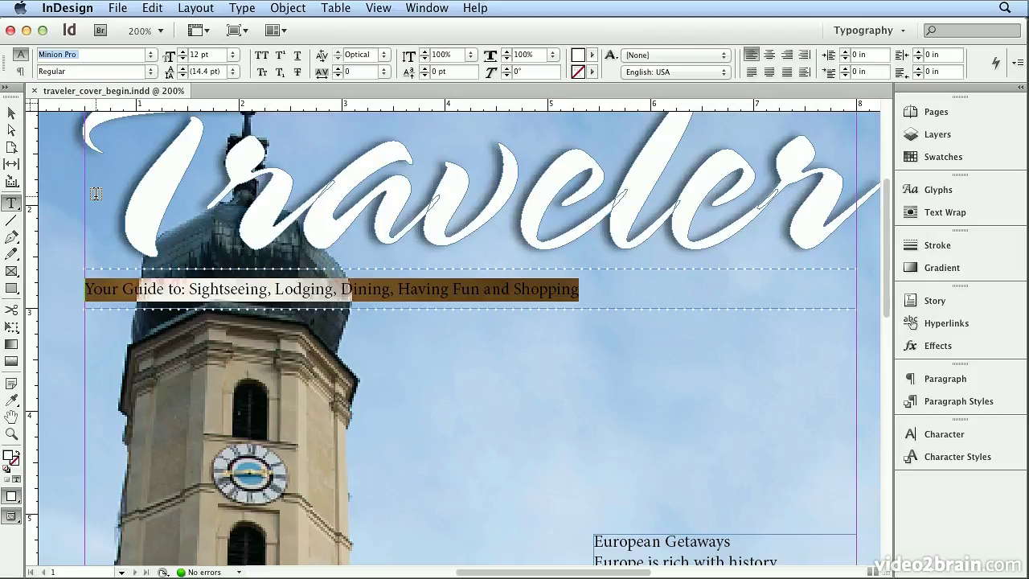
Try out a series of other fonts on the selected tagline, such as Microsoft Tai Le, Malayalam Sangam MN, Lucida Sans and Lucida Console
key("Up")
key("Up")
key("Up")
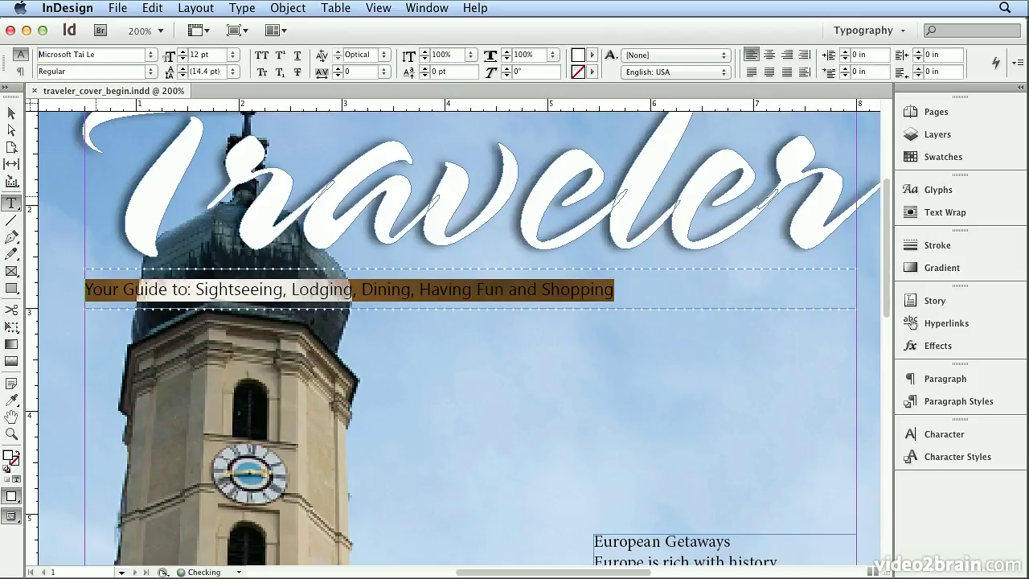
key("Up")
key("Up")
key("Up")
key("Up")
key("Up")
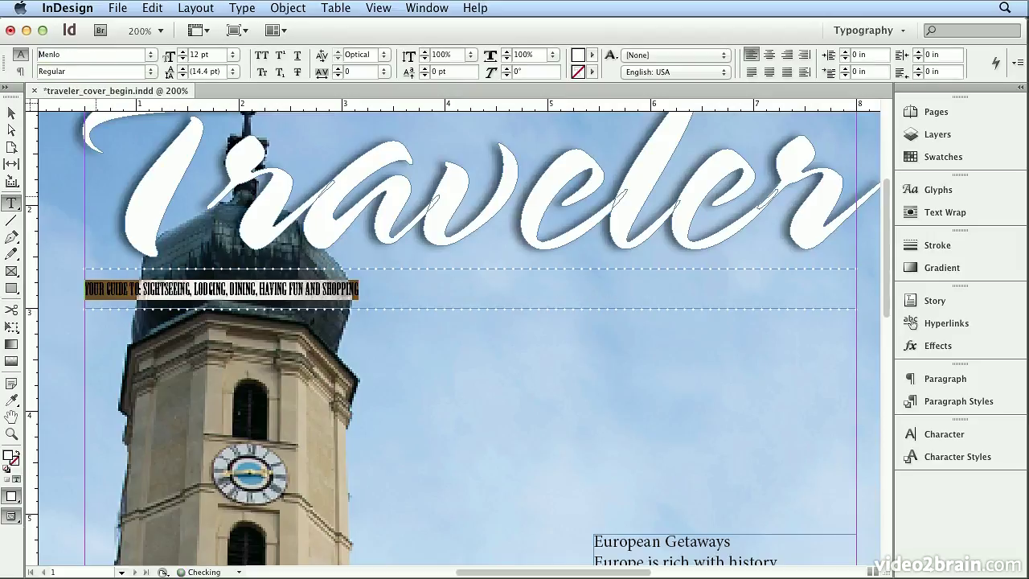
key("Up")
key("Up")
key("Up")
key("Up")
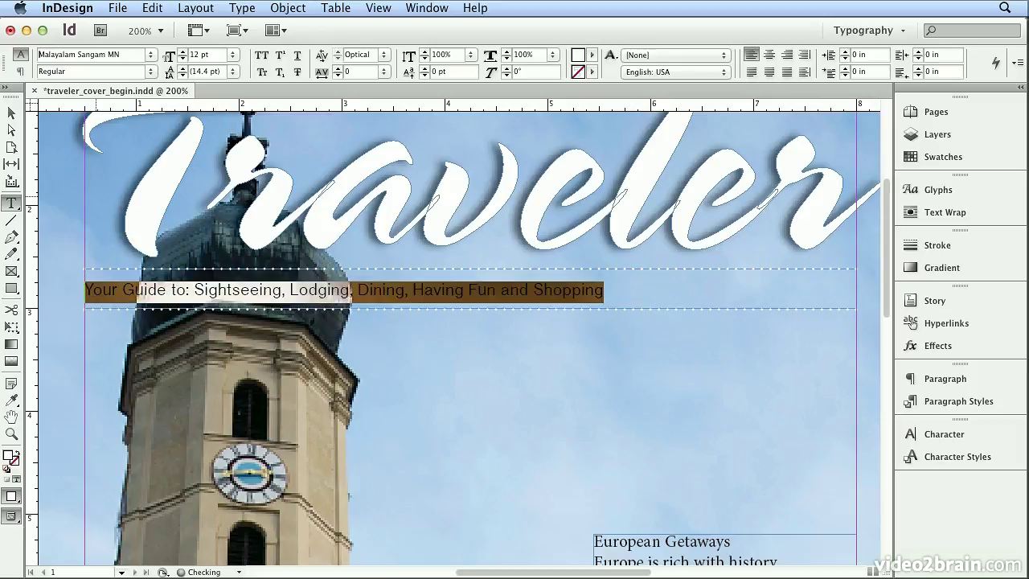
key("Up")
key("Up")
key("Up")
key("Up")
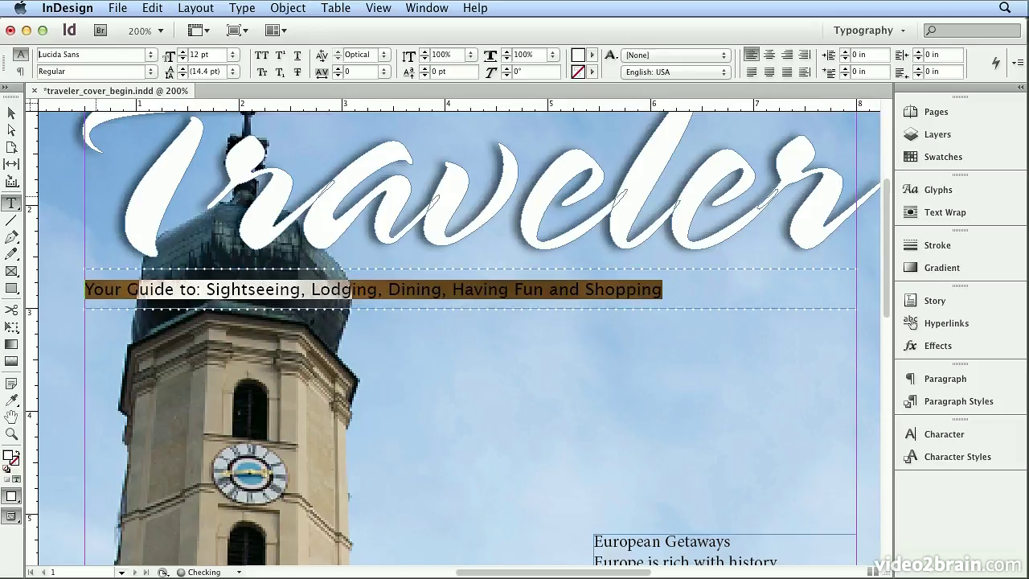
key("Up")
key("Up")
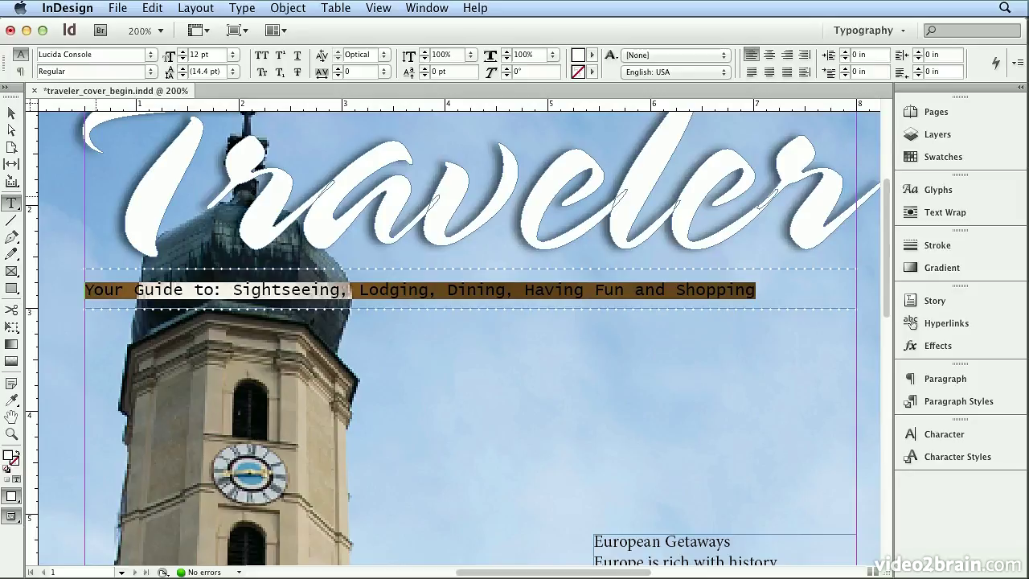
Set the tagline's font to Adobe Garamond Pro with the Italic style
type("Garamond")
key("Return")
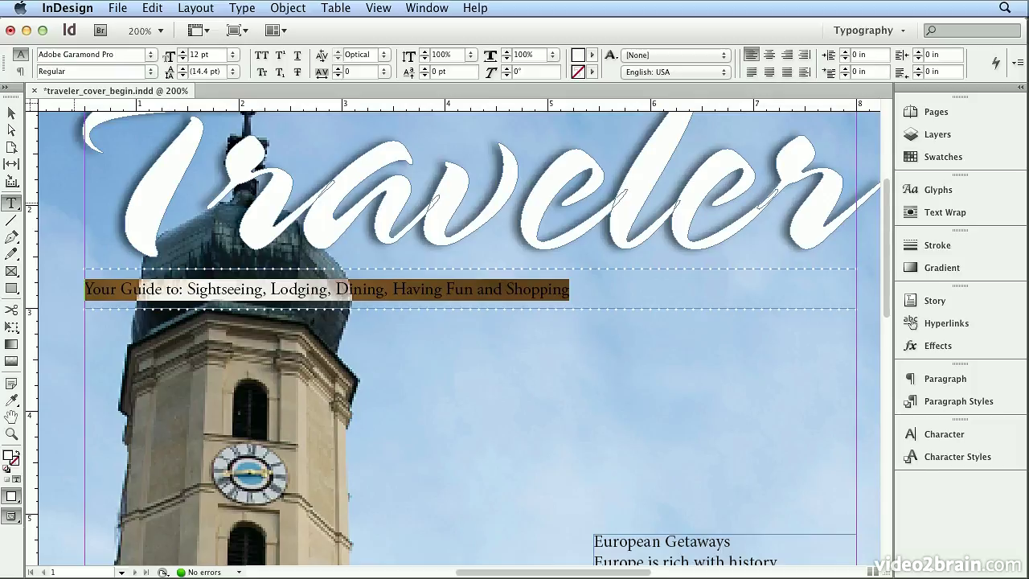
key("Tab")
type("Italic")
key("Return")
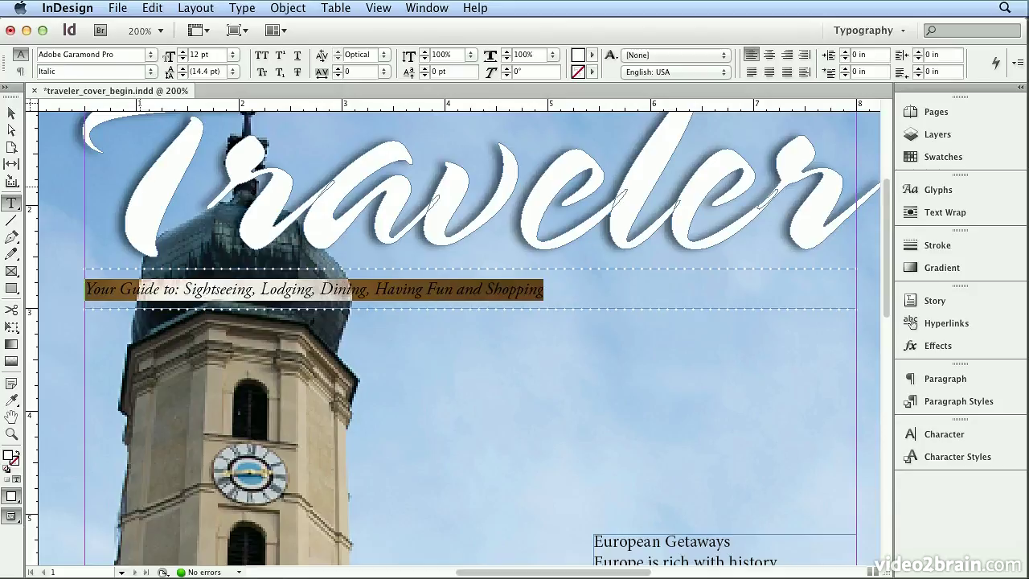
Try the other Adobe Garamond Pro styles on the tagline and return it to Italic
key("Down")
key("Down")
key("Down")
key("Down")
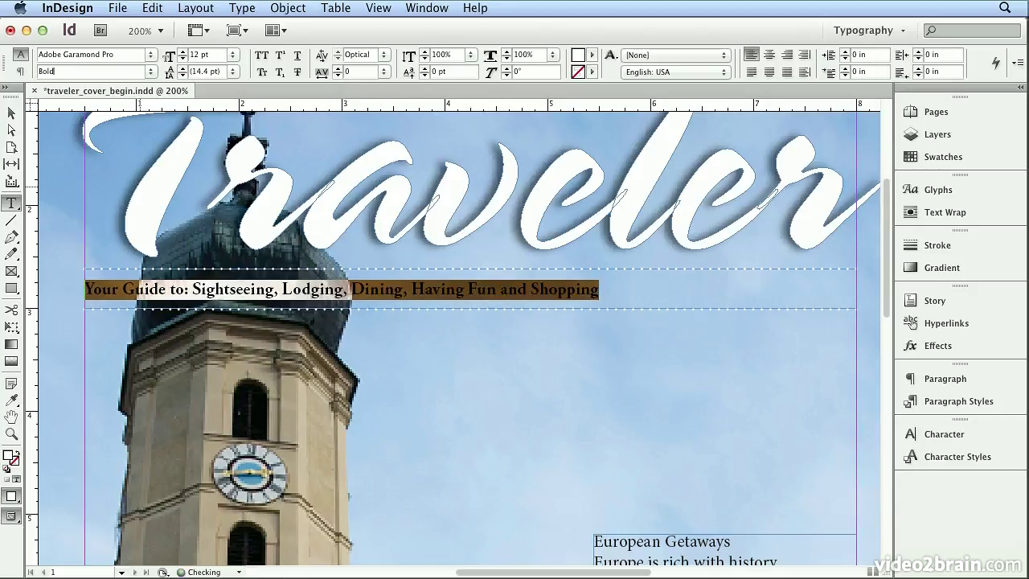
key("Up")
key("Up")
key("Up")
key("Up")
key("Up")
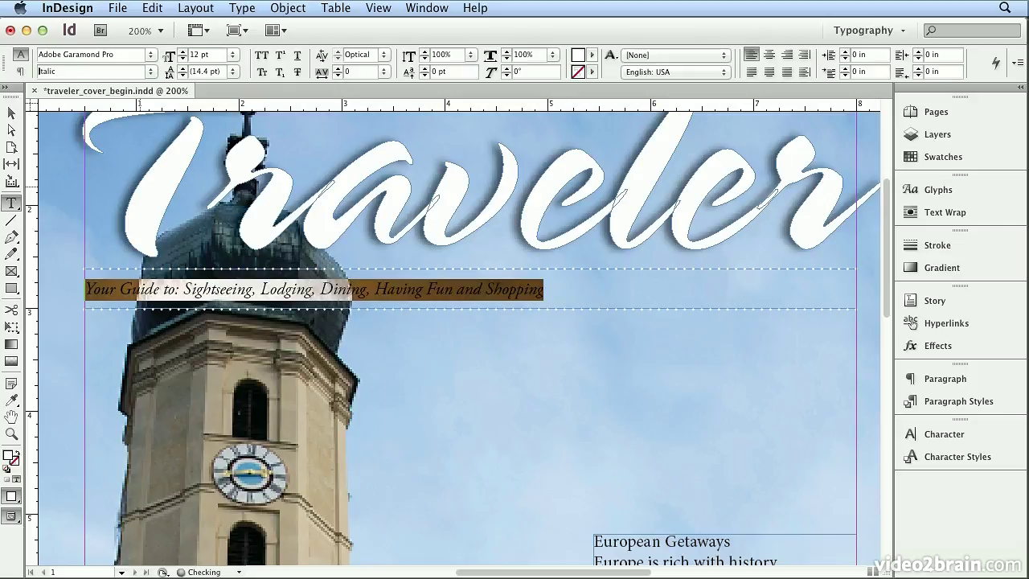
key("Down")
left_click(156, 74)
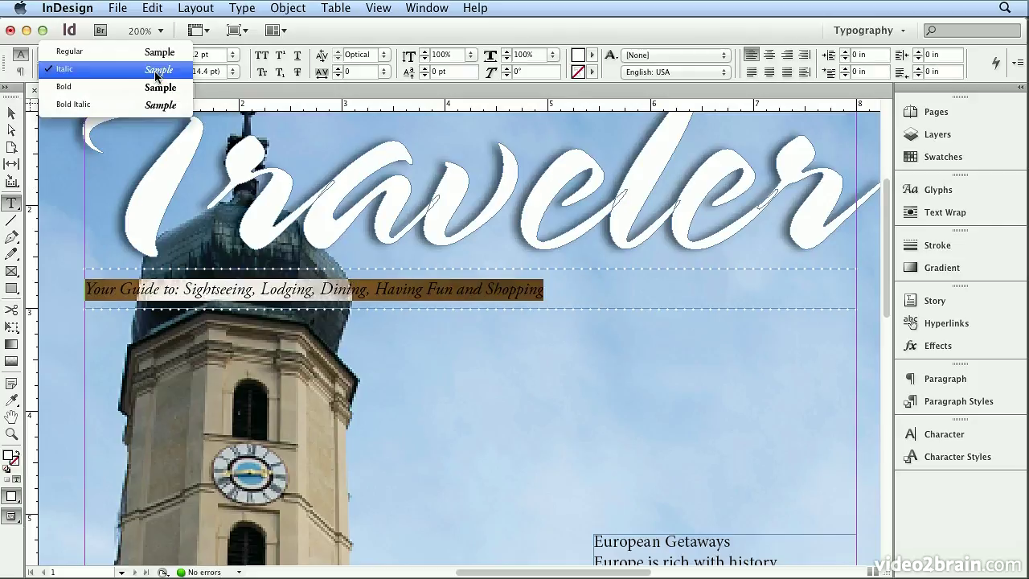
left_click(156, 74)
Try smaller and larger type sizes on the tagline, between 11 and 15 pt, and return it to 12 pt
key("Tab")
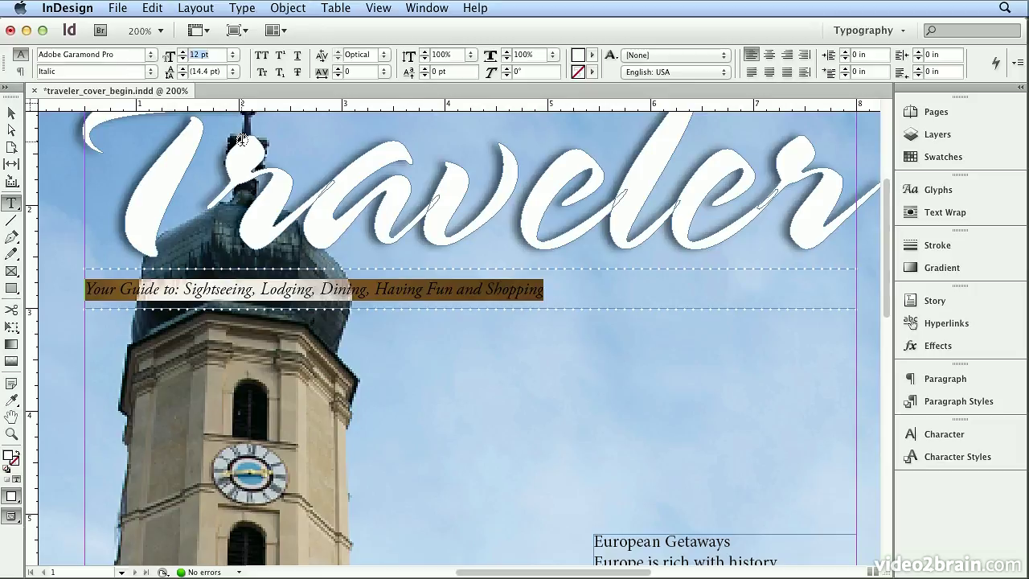
key("Up")
key("Up")
key("Up")
key("Down")
key("Down")
key("Down")
key("Down")
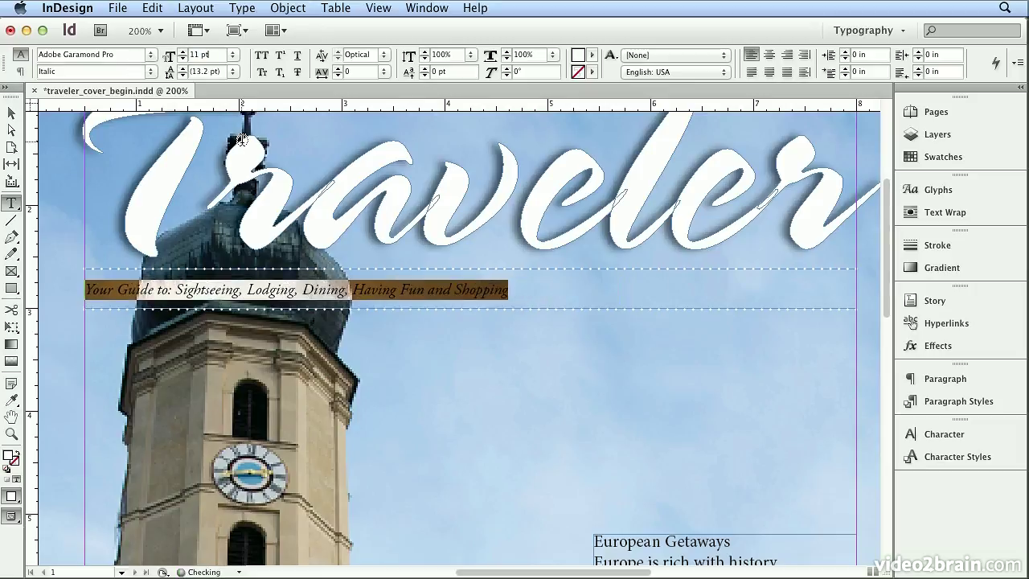
key("Up")
key("Up")
key("Up")
key("Up")
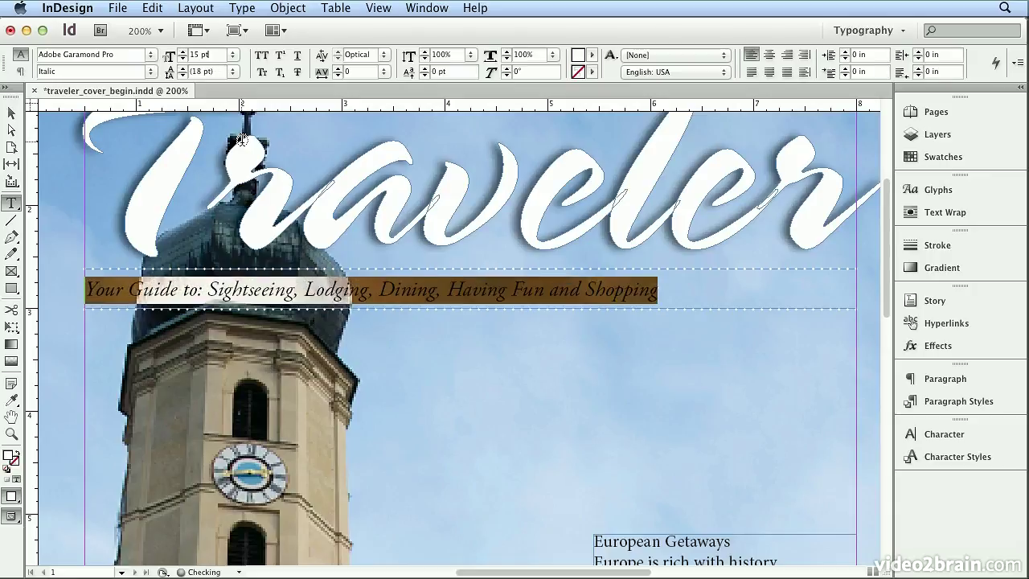
key("Down")
key("Down")
key("Down")
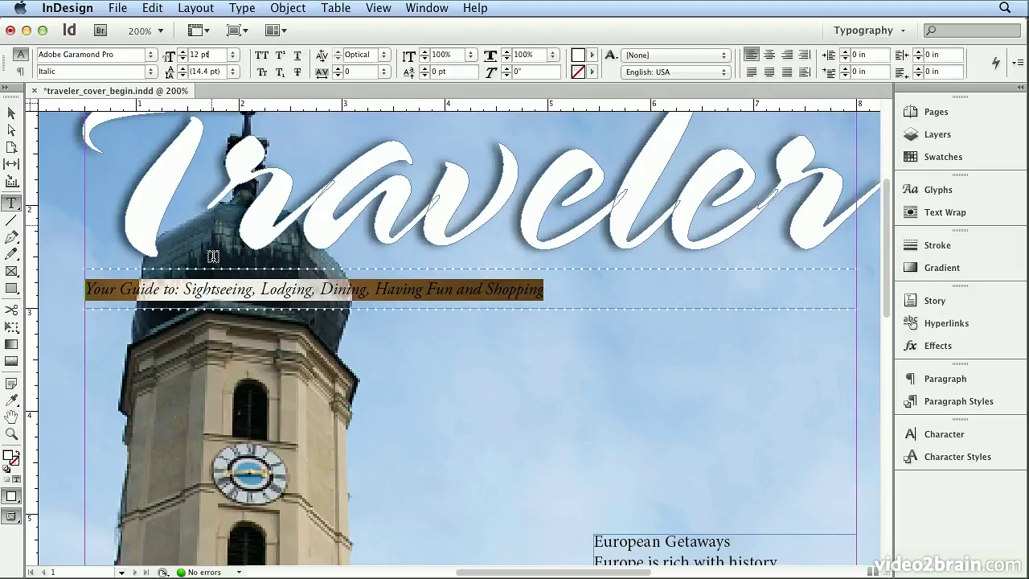
Center the tagline paragraph within its text frame
left_click(210, 286)
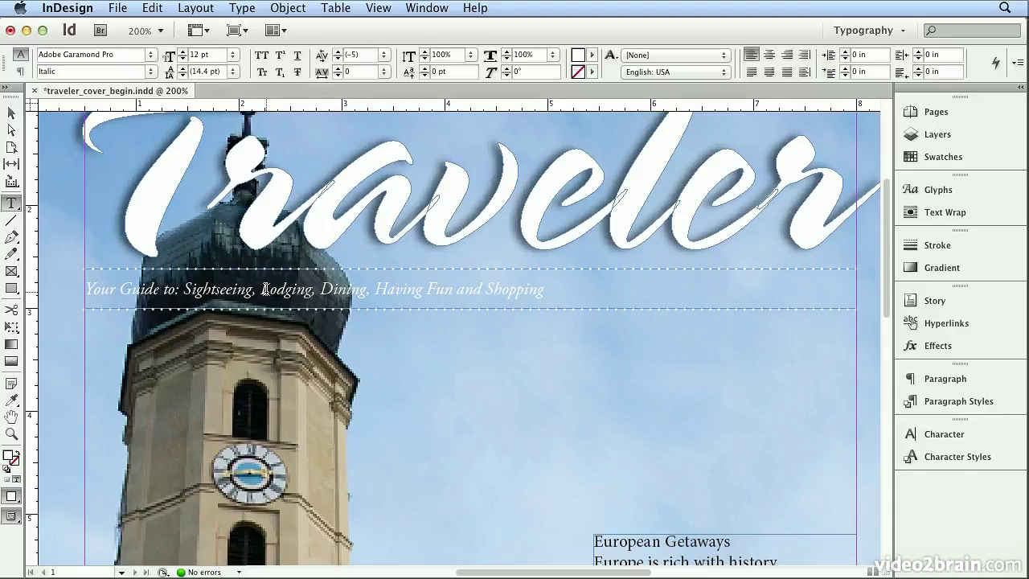
key("Escape")
key("super+shift+c")
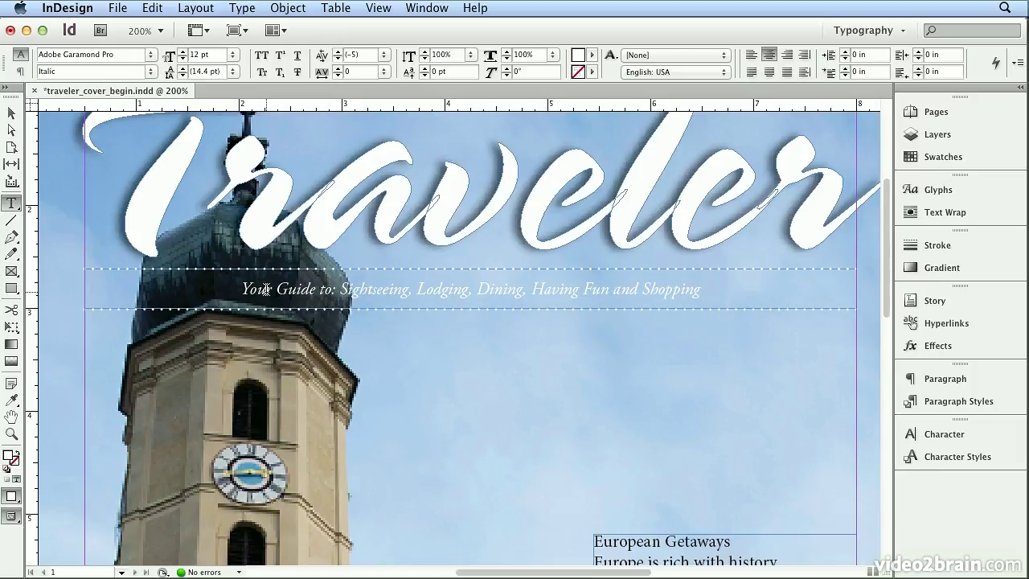
Try right and left alignment on the tagline and return it to centered
key("super")
key("super+shift+r")
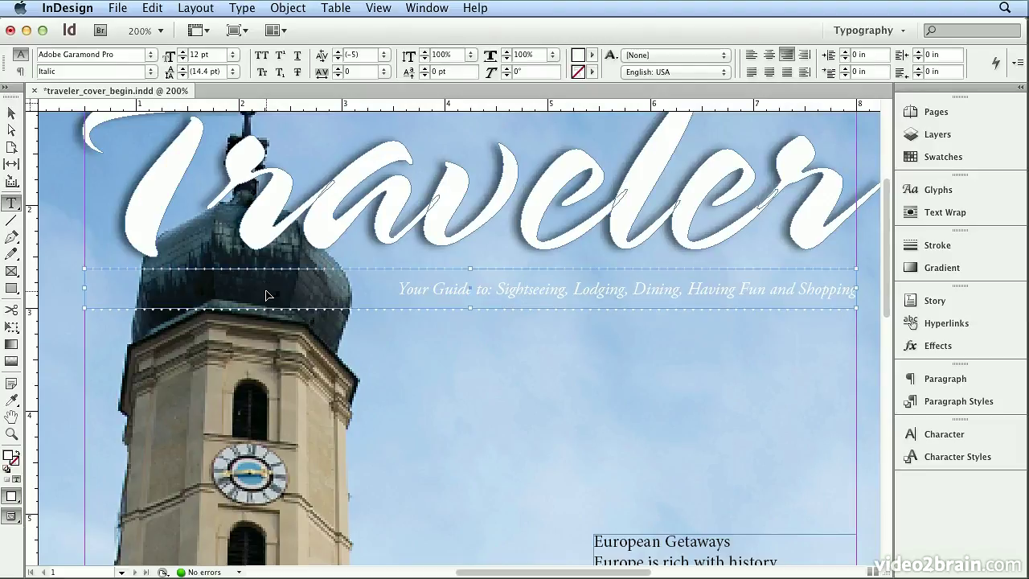
key("super+shift+l")
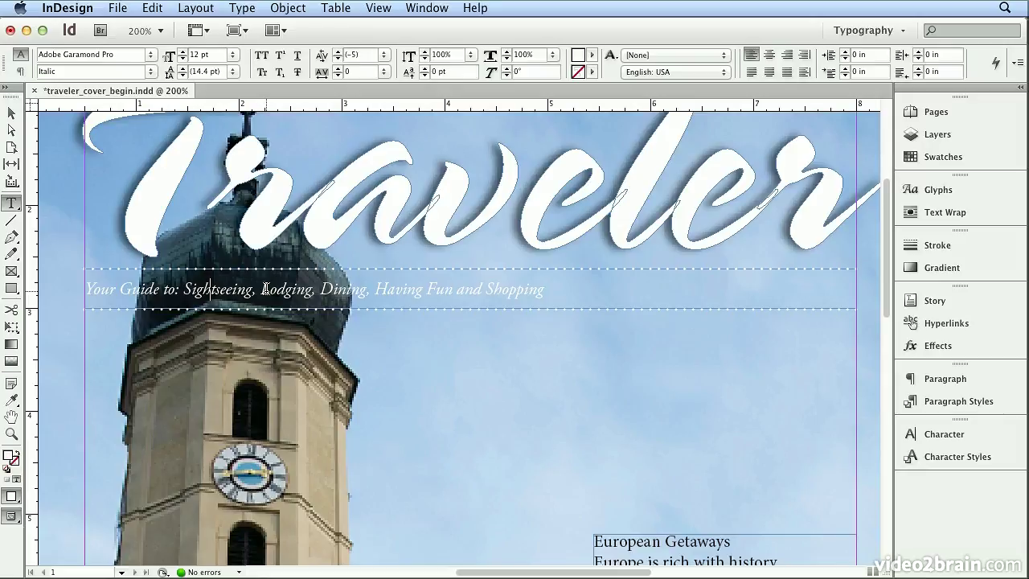
key("super")
key("super+shift+c")
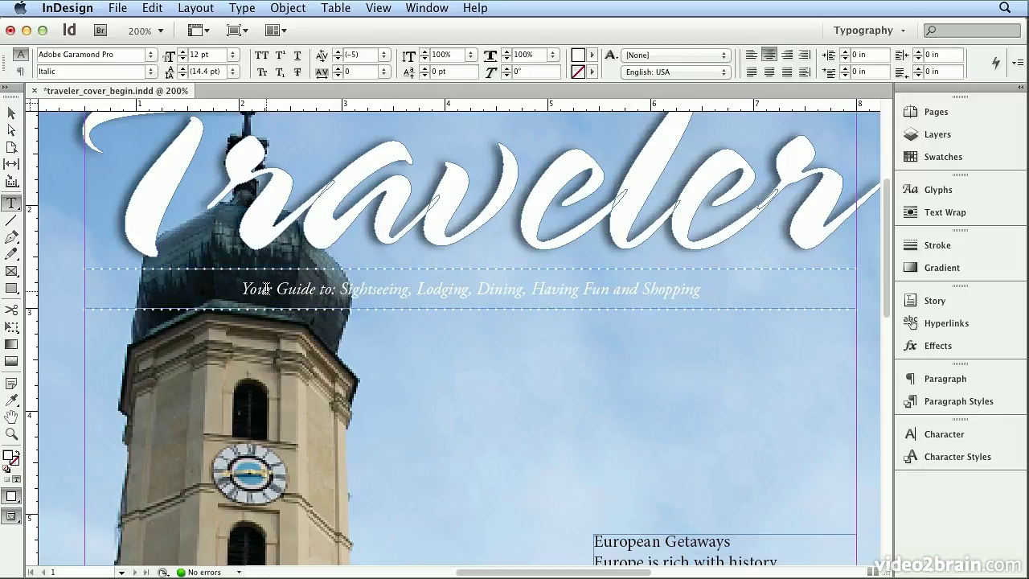
Right-align all the text in the European Getaways text frame
left_click_drag(883, 241, 879, 289)
left_click(648, 405)
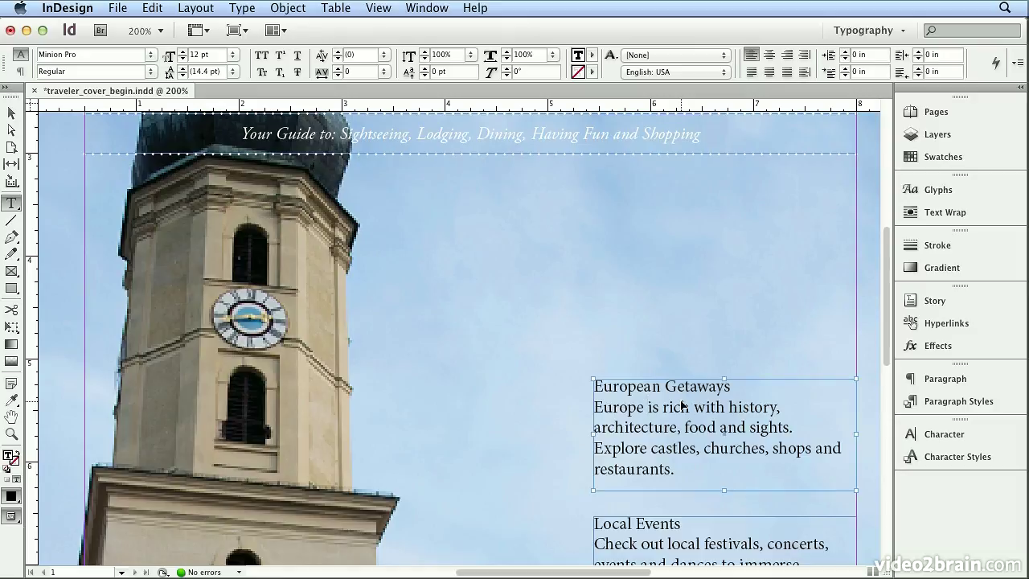
key("super+a")
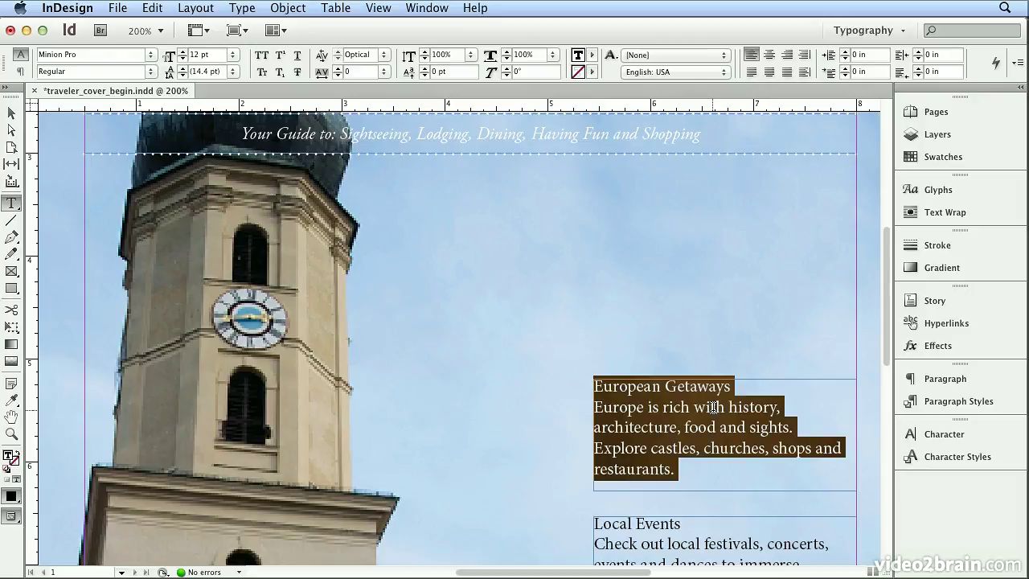
key("super")
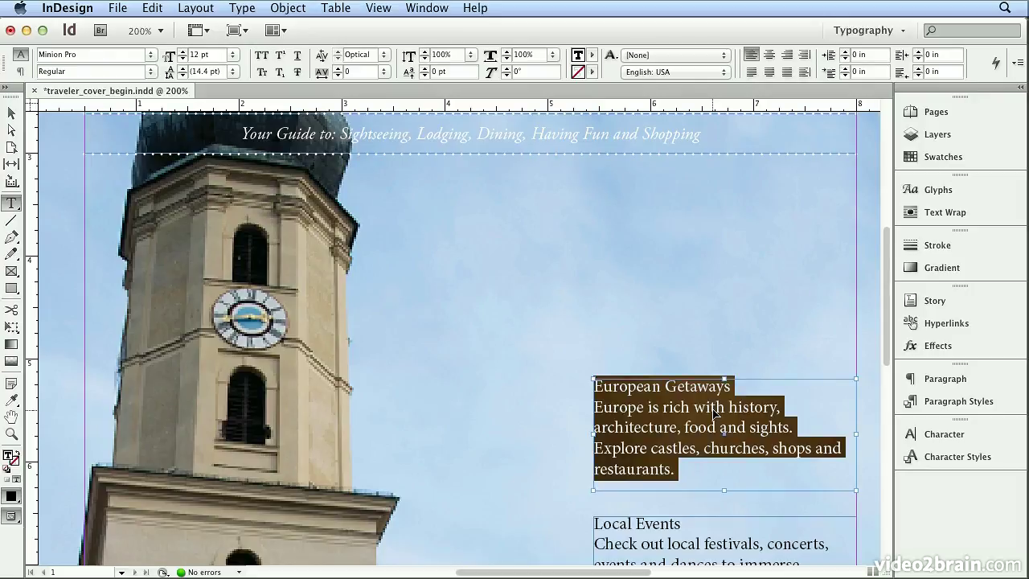
key("super+shift+r")
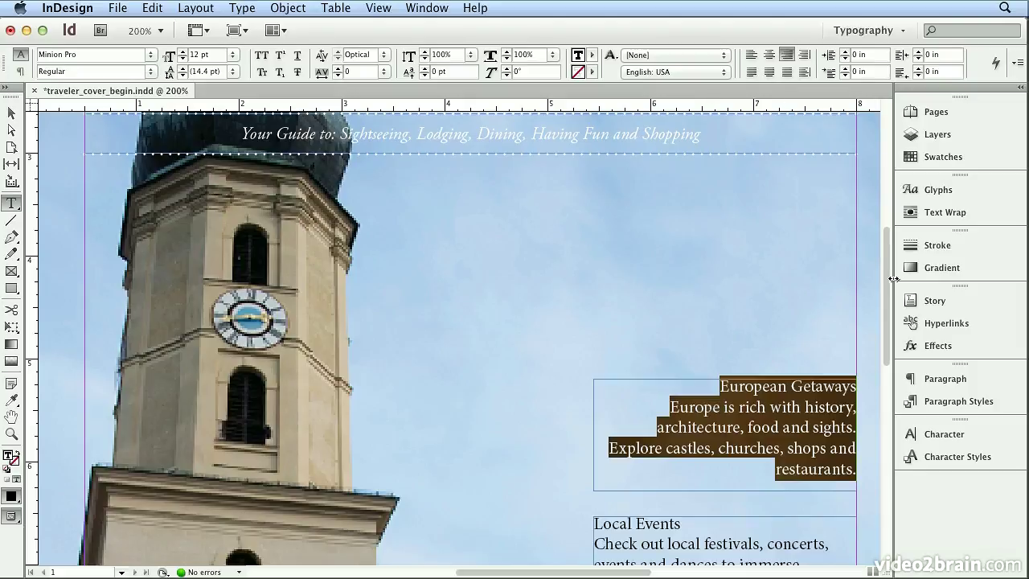
Set the font of the "European Getaways" heading line to Modern No. 20
left_click_drag(888, 276, 888, 307)
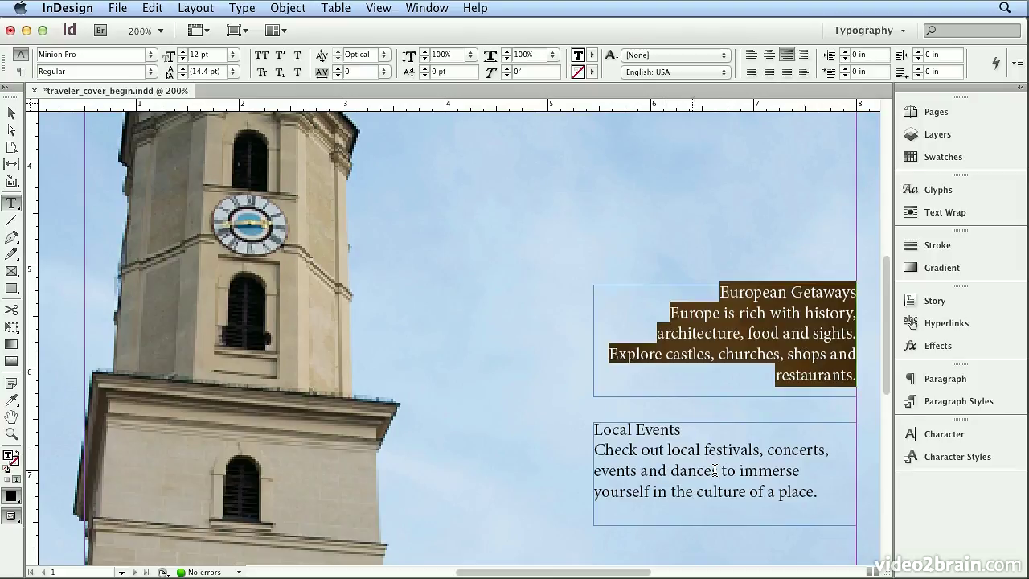
double_click(745, 291)
triple_click(750, 293)
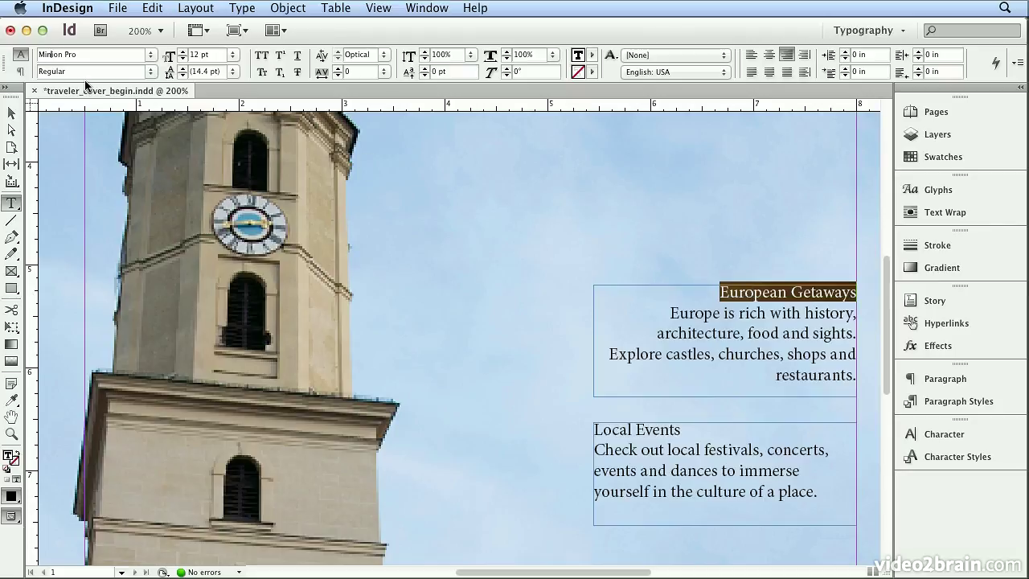
type("Modern No. 20")
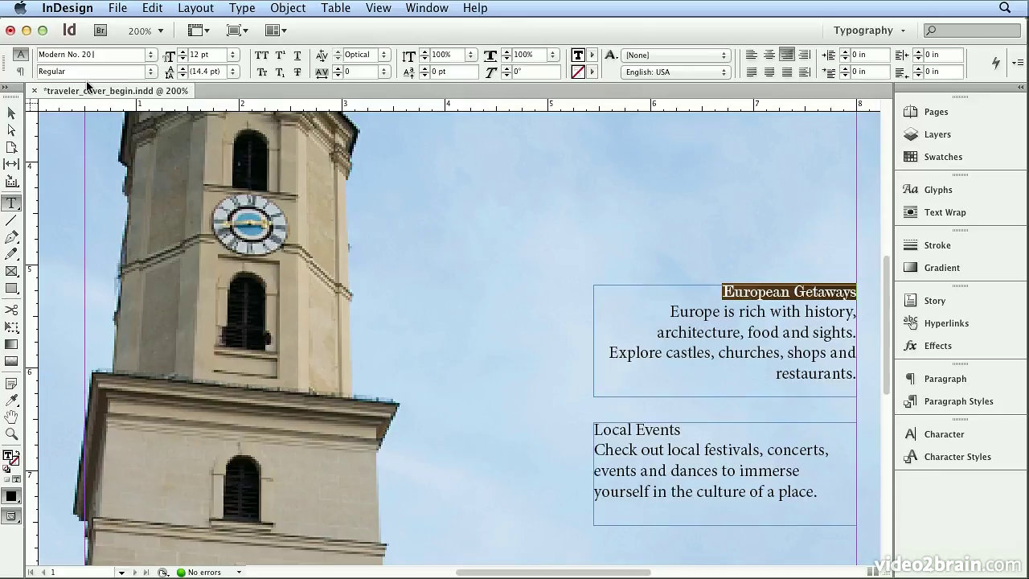
Set the "European Getaways" heading to Myriad Pro in the Bold Condensed style
key("Down")
type("M")
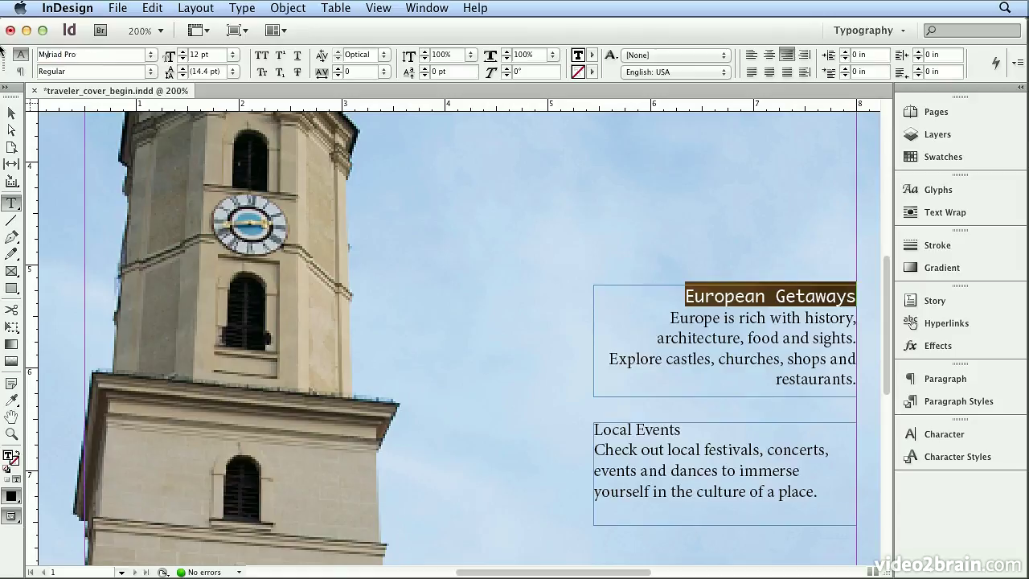
key("Return")
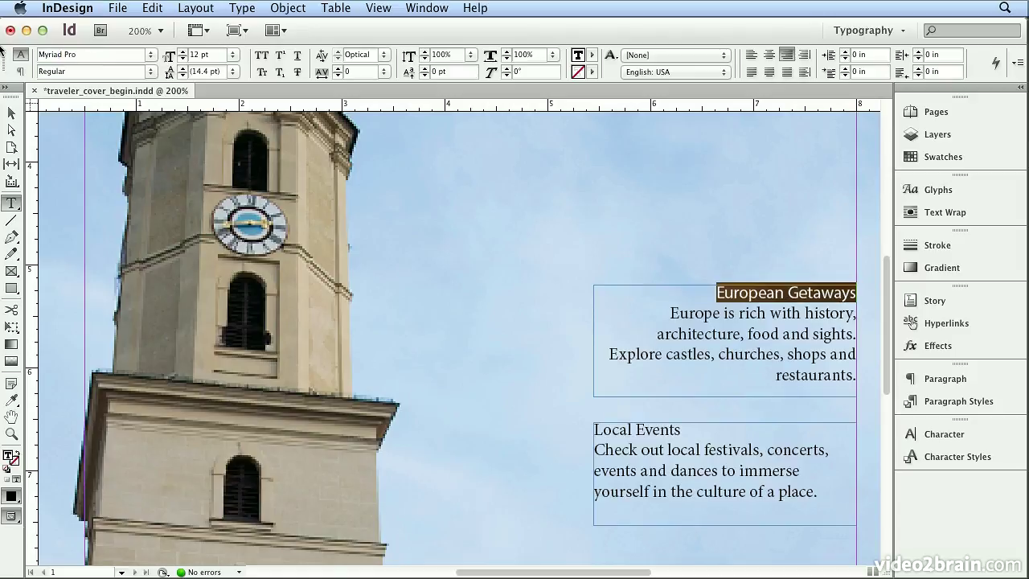
type("Bold Condensed")
key("Return")
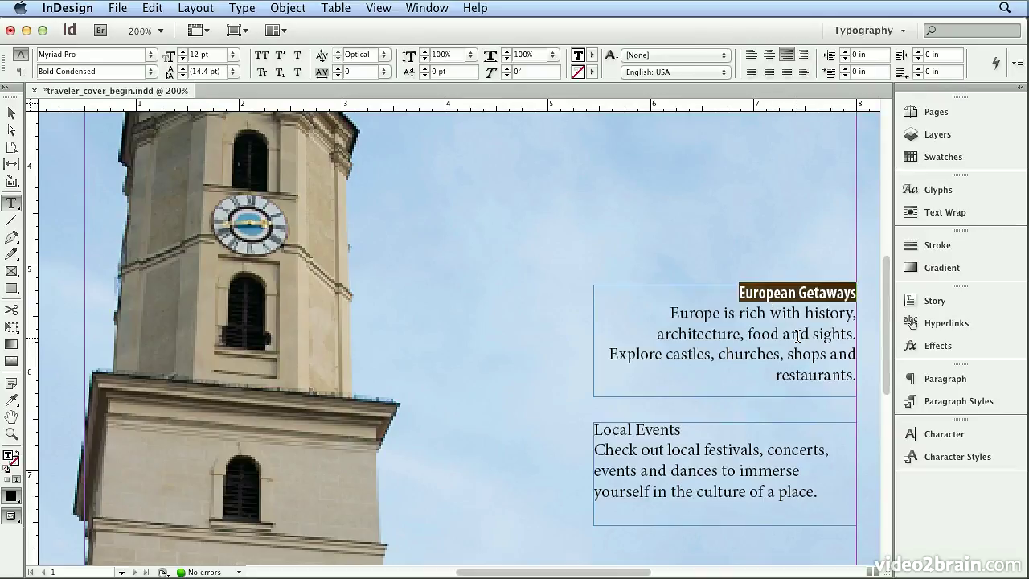
Enlarge the "European Getaways" heading in increments up to 20 pt and bring it back down to 16 pt
key("super")
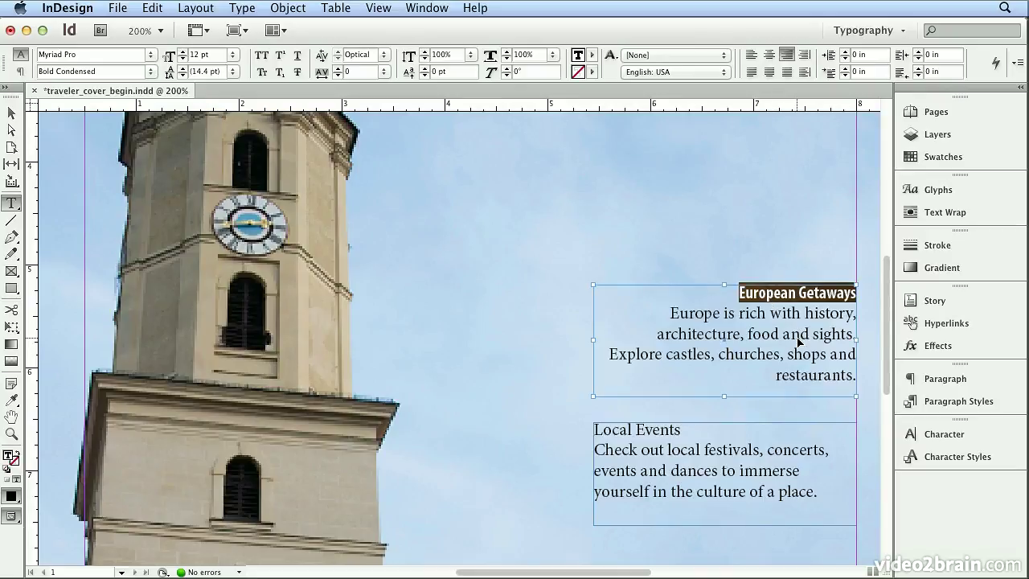
key("super+shift+period")
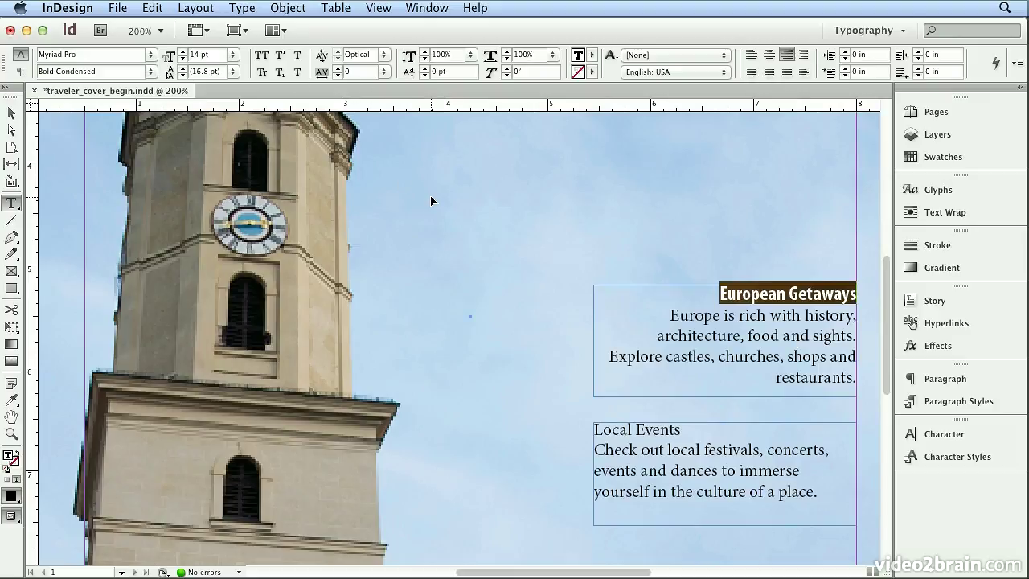
key("super+shift+period")
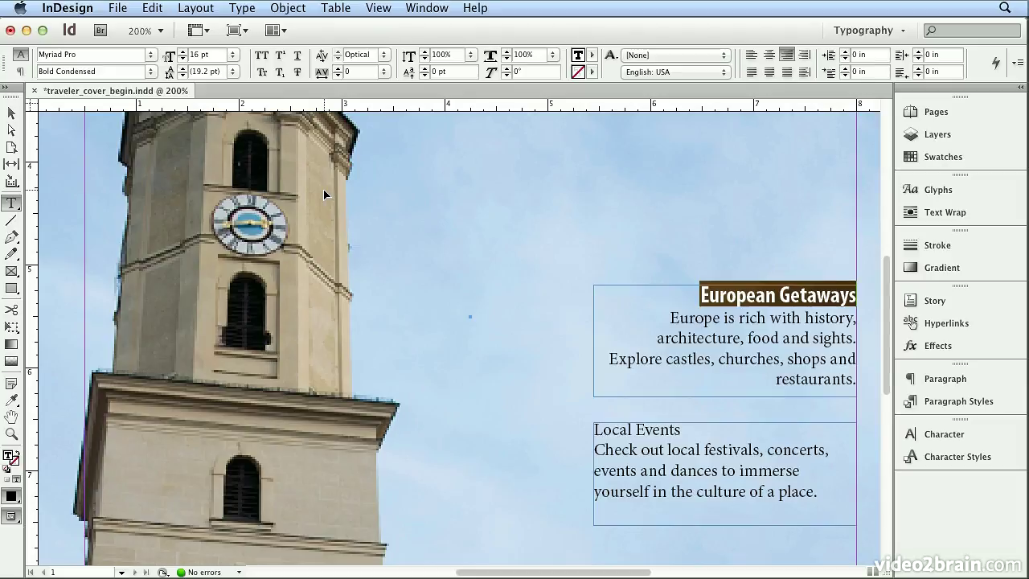
key("super+shift+period")
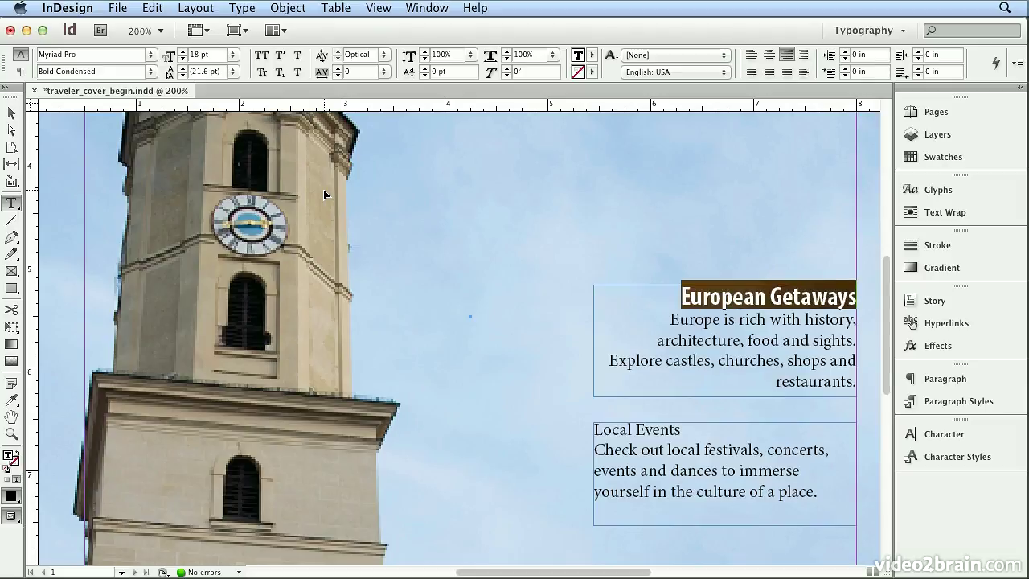
key("super+shift+period")
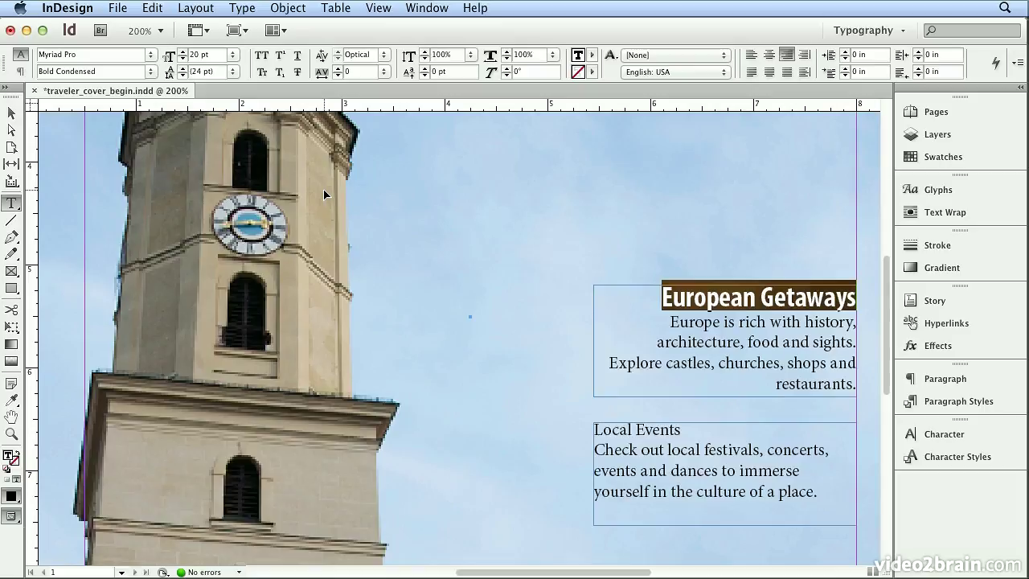
key("super+shift+comma")
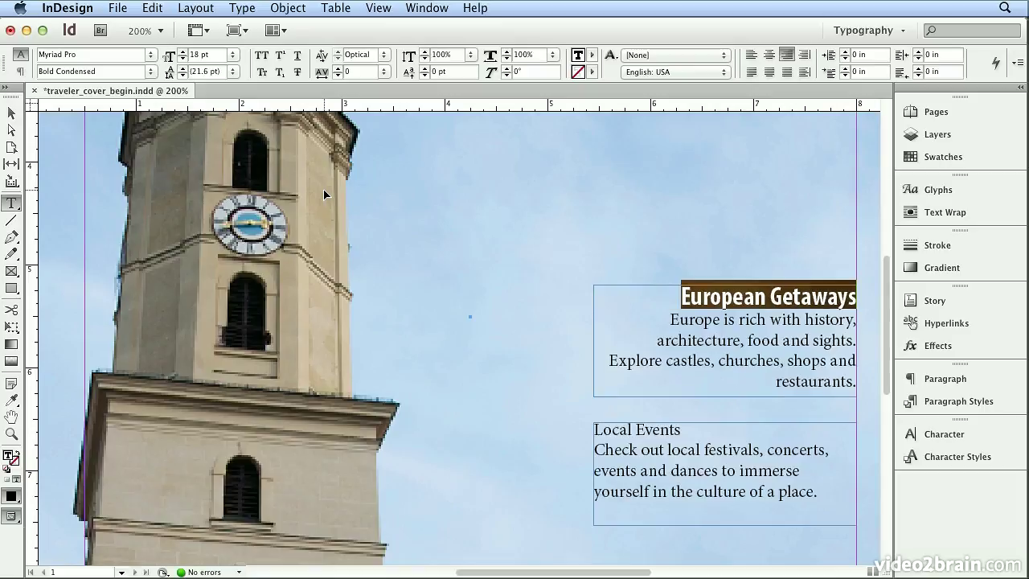
key("super+shift+comma")
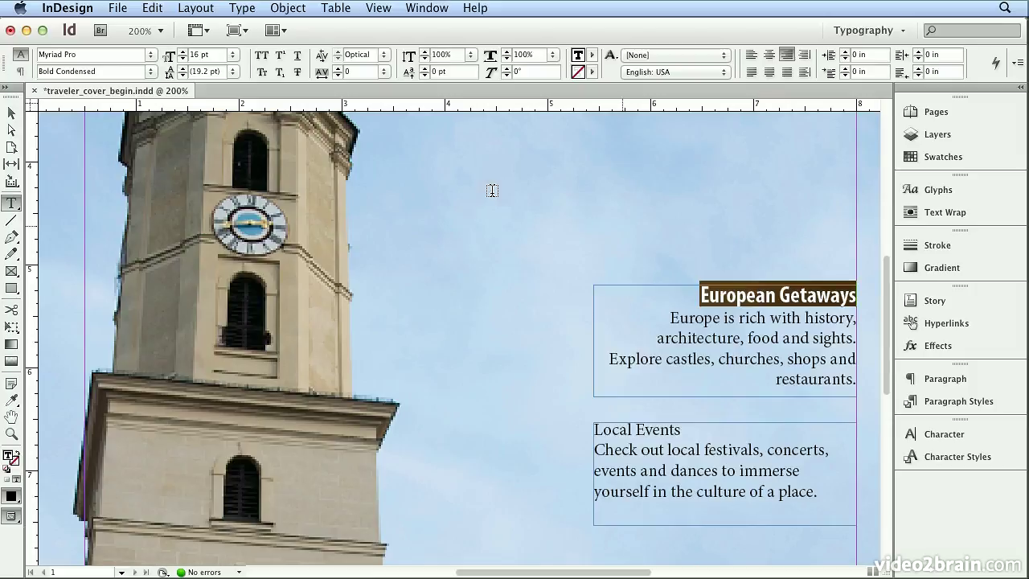
Set the keyboard increments in the preferences to 1 pt for size/leading, 1 pt for baseline shift and 10 for kerning/tracking
left_click(79, 9)
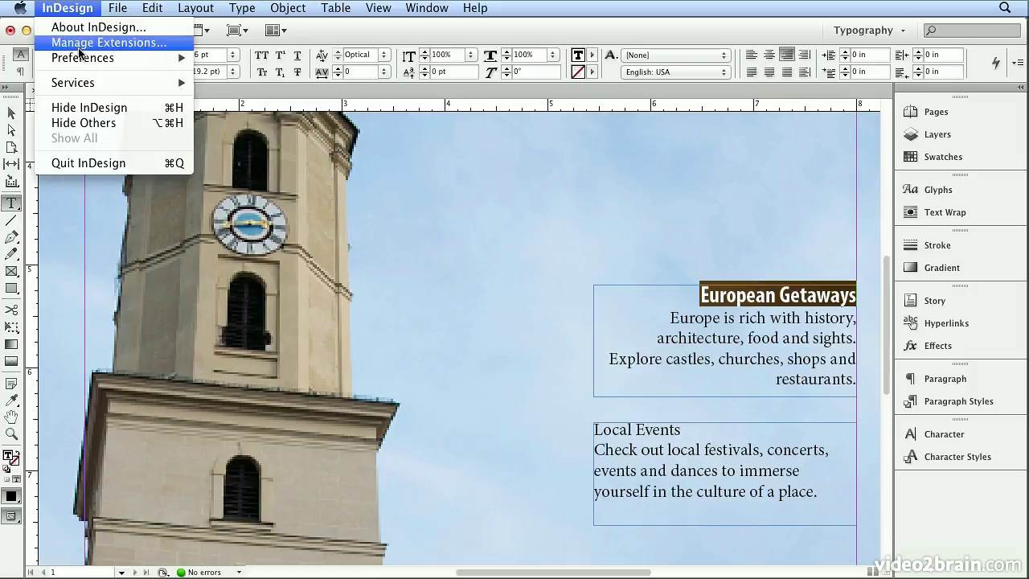
mouse_move(81, 59)
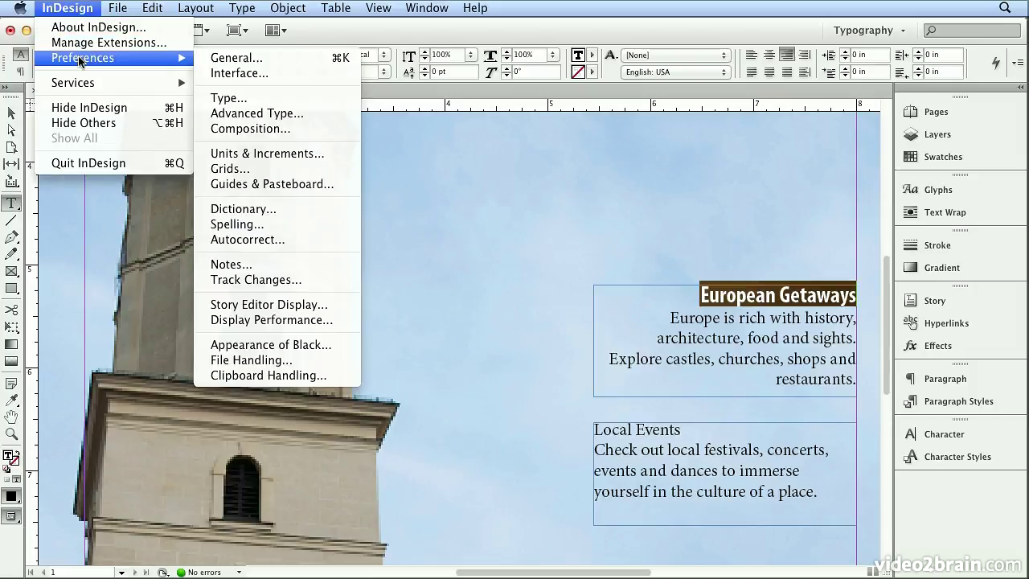
left_click(316, 155)
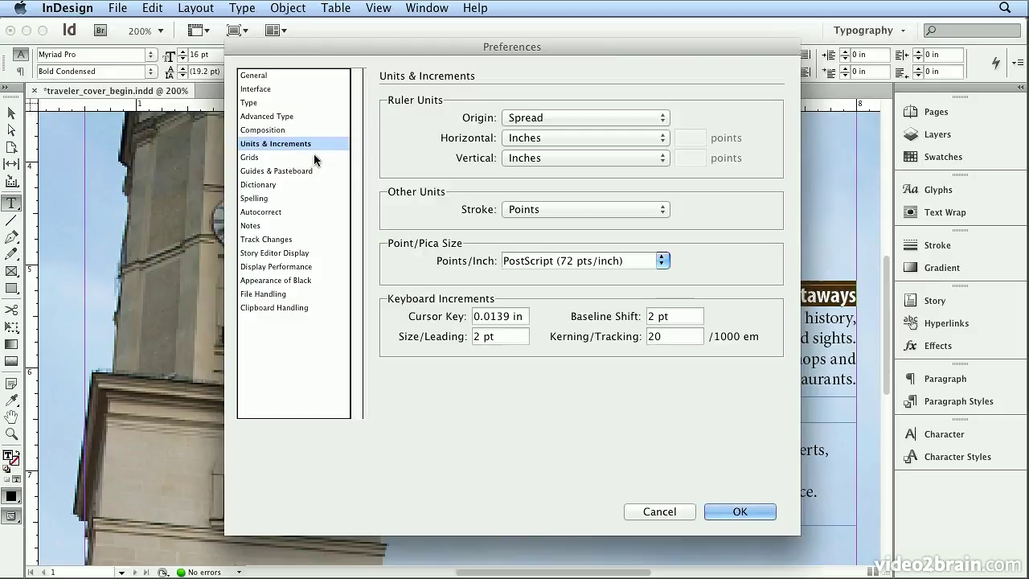
left_click_drag(504, 330, 463, 334)
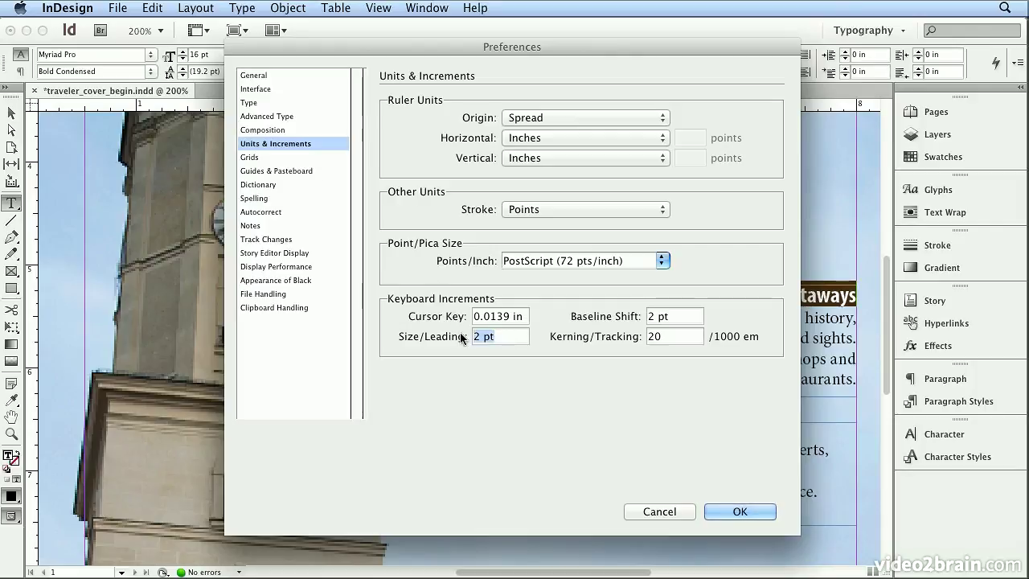
type("1")
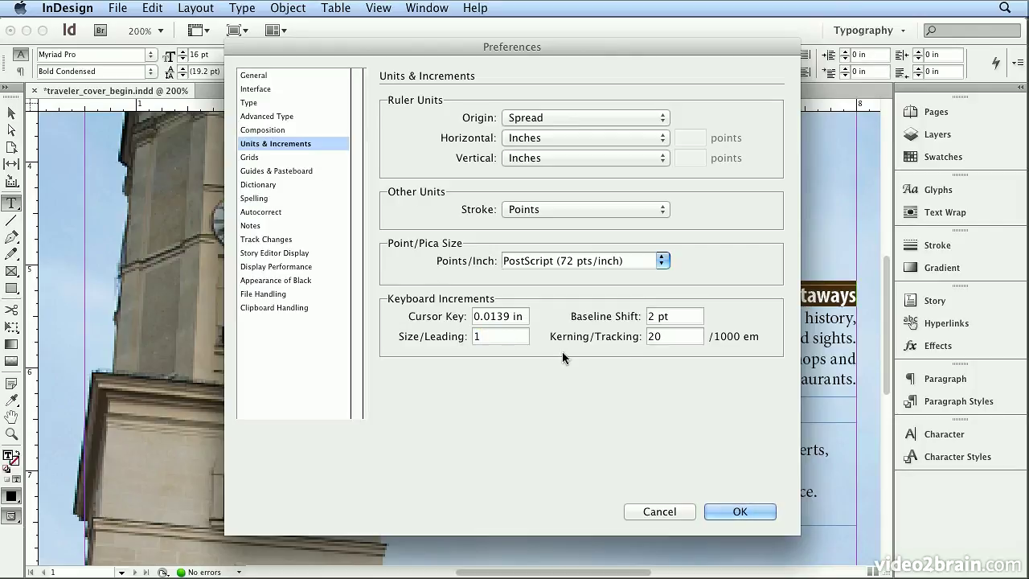
left_click_drag(641, 316, 602, 331)
type("1")
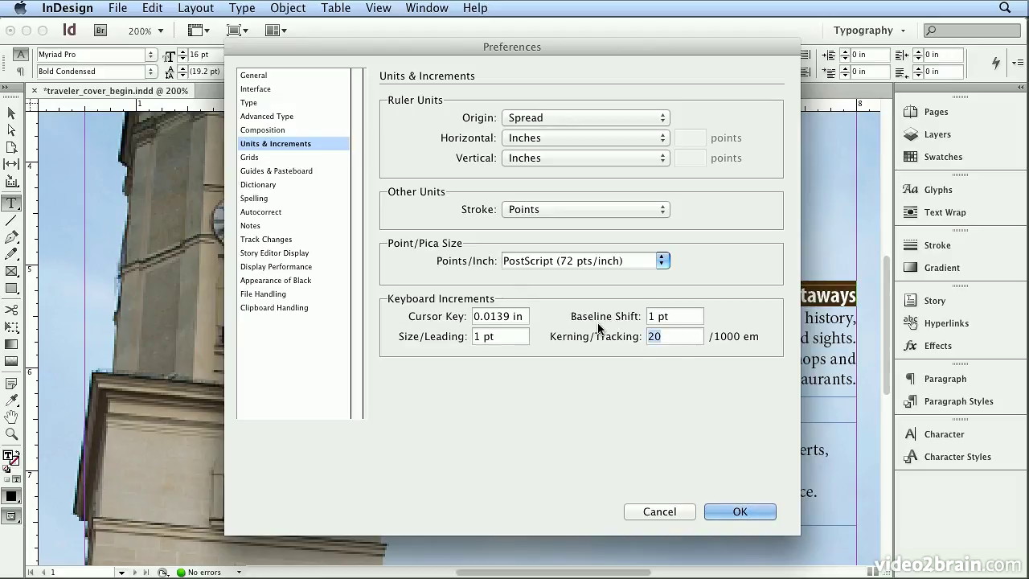
type("10")
left_click_drag(667, 340, 602, 329)
type("510")
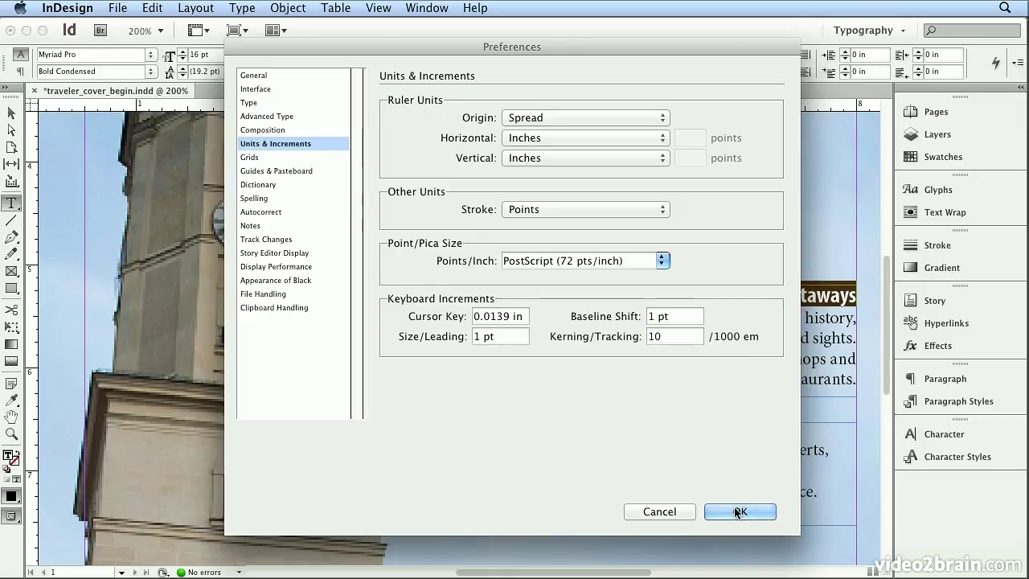
left_click(738, 508)
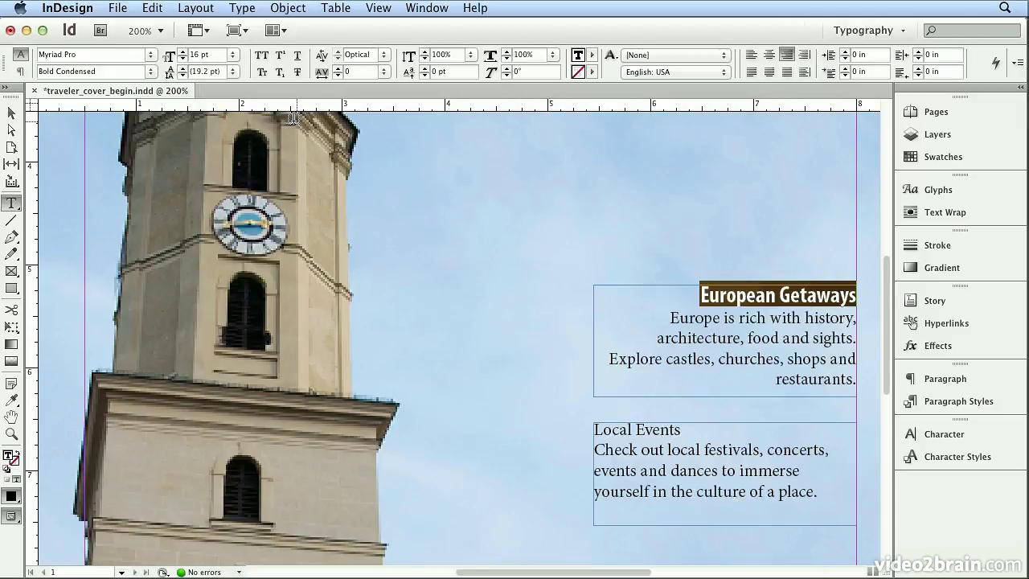
Reduce all the text in the European Getaways frame by one 1 pt increment and check the heading and body sizes
left_click(680, 319)
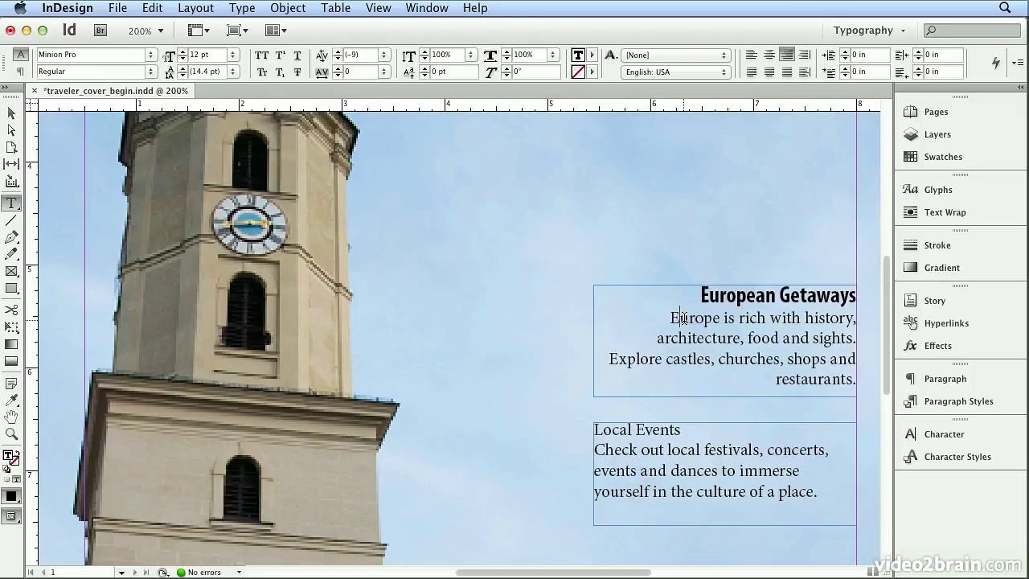
key("super")
key("super+a")
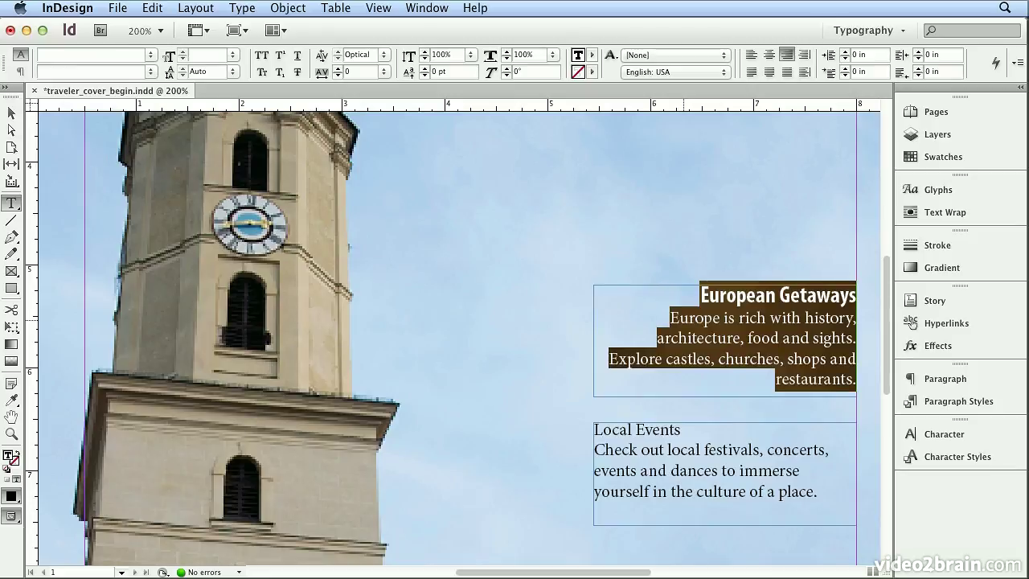
key("super")
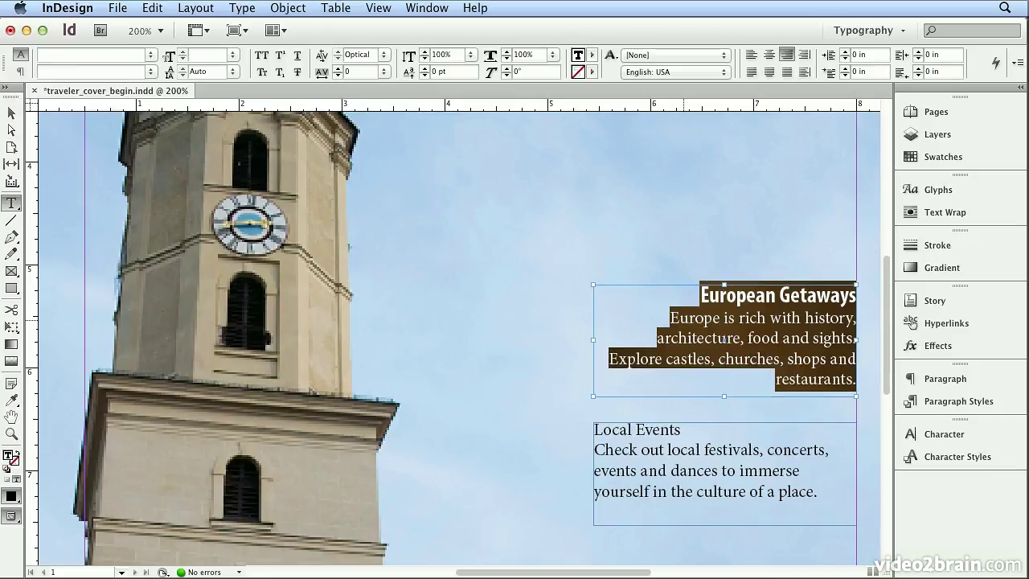
key("super+shift+comma")
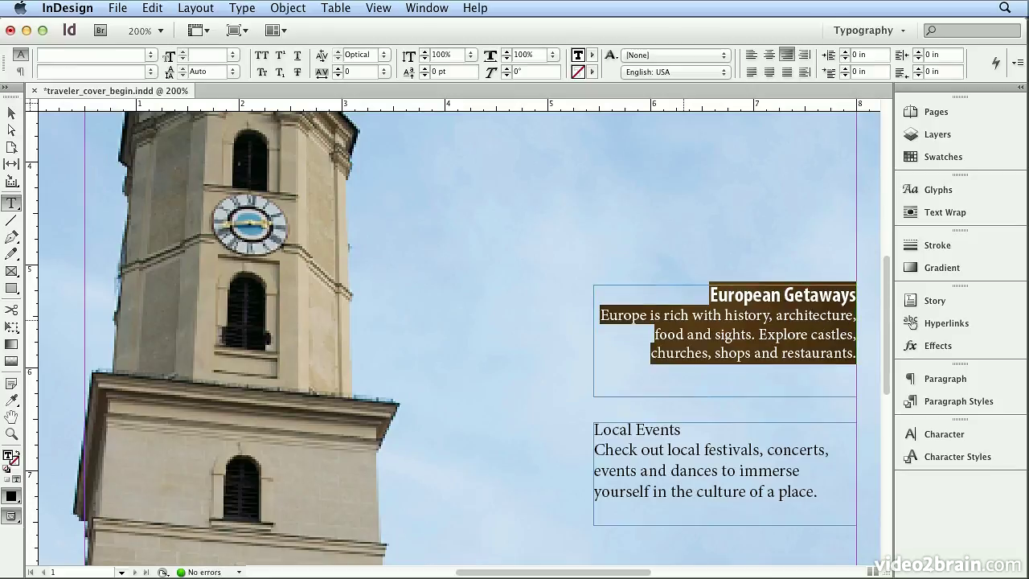
left_click(721, 295)
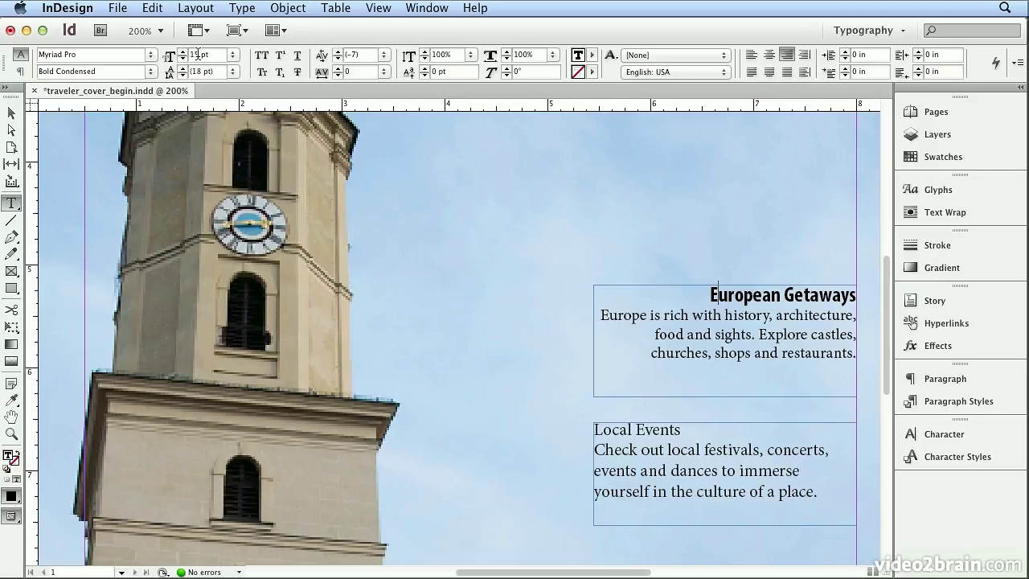
left_click(631, 315)
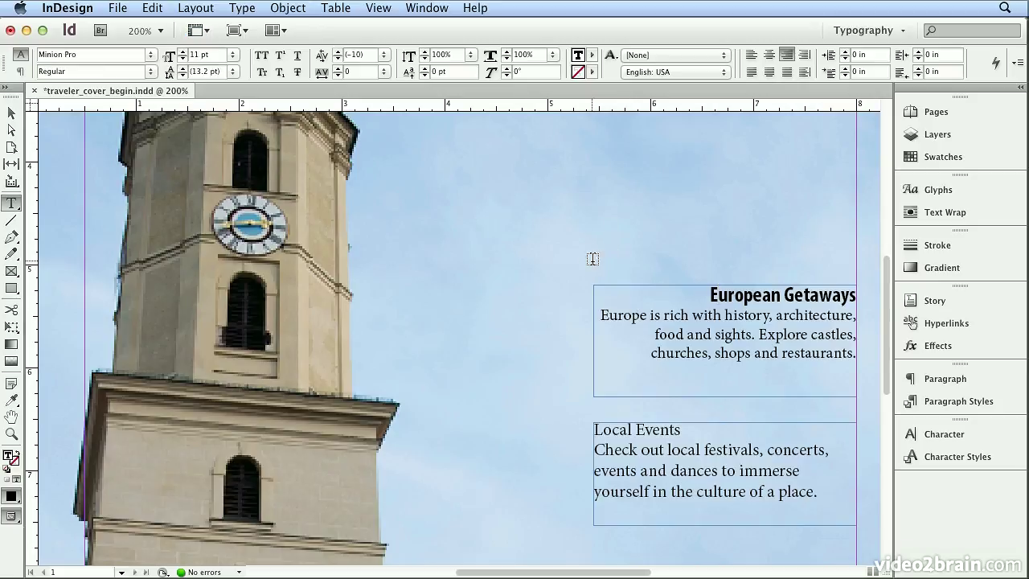
Try smaller sizes on all the text in the European Getaways frame and return it to the 15 pt heading and 11 pt body
key("super+a")
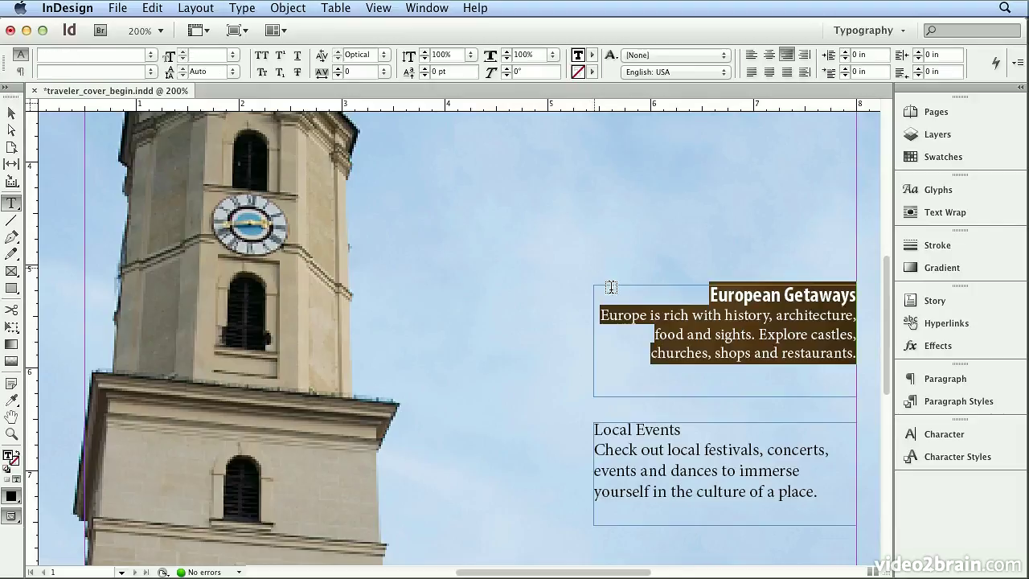
key("super")
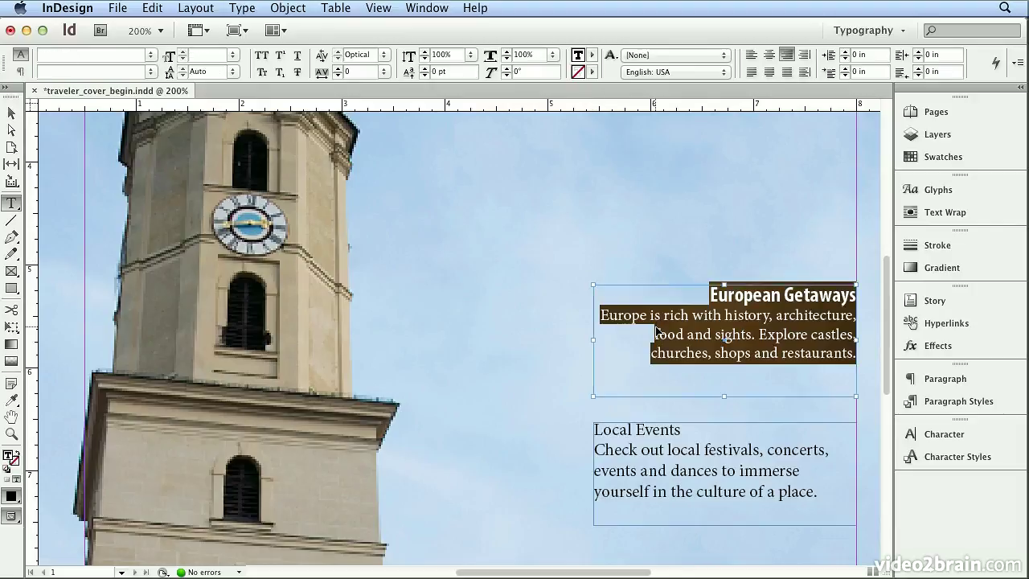
key("super+shift+comma")
key("super+shift+comma")
key("super+shift+comma")
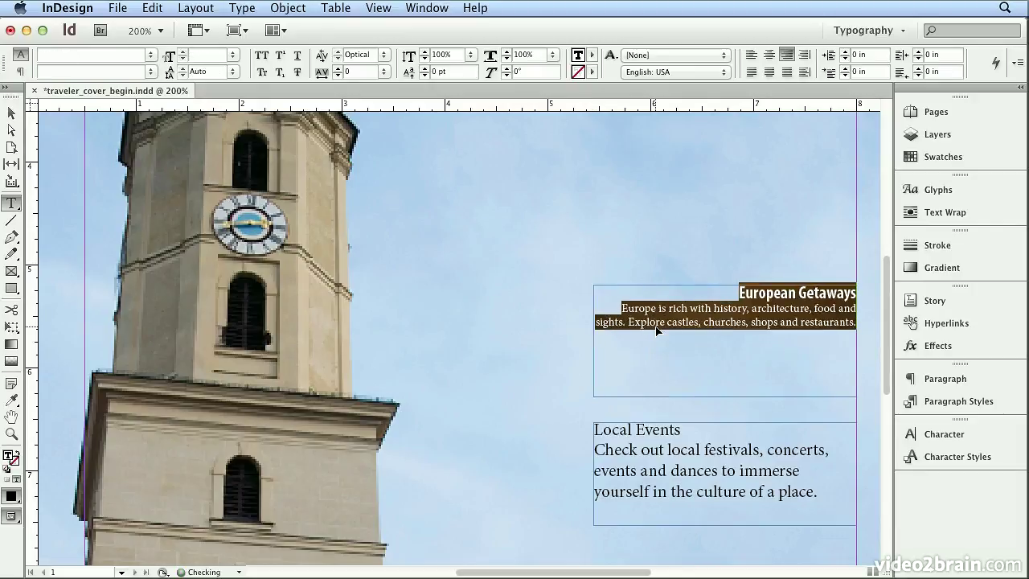
key("super+shift+period")
key("super+shift+period")
key("super+shift+period")
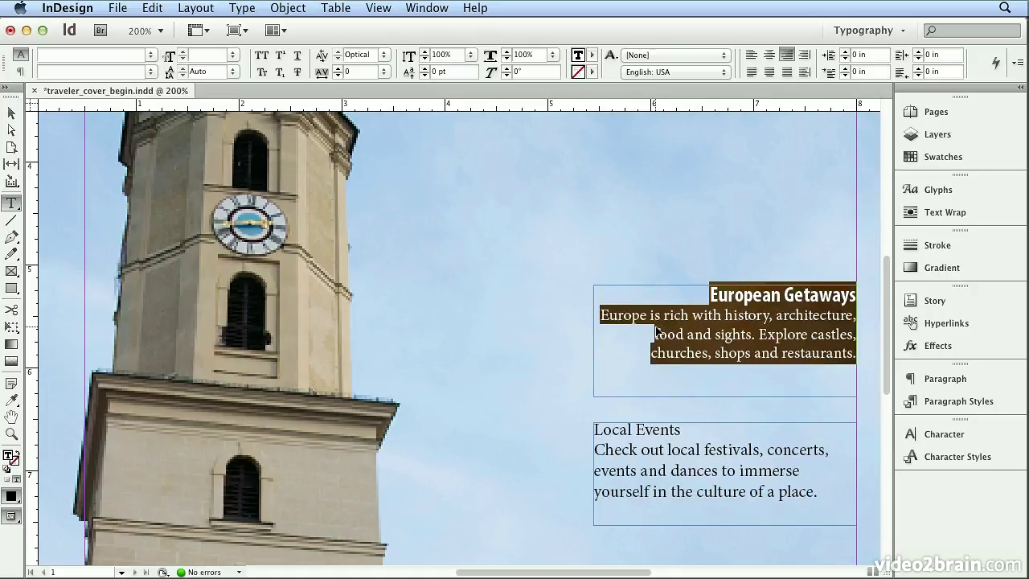
key("super+shift+comma")
key("super+shift+comma")
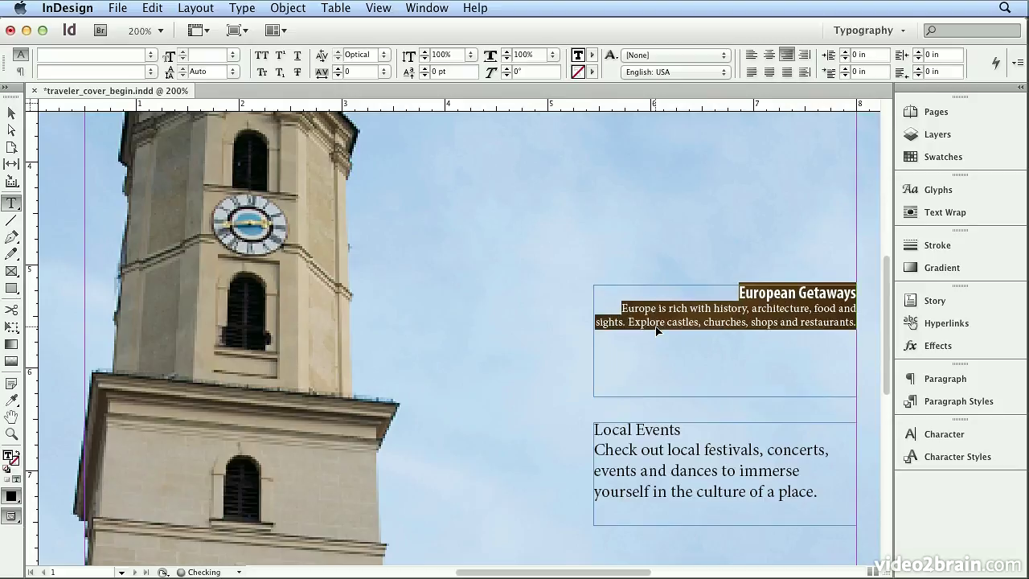
key("super+shift+period")
key("super+shift+period")
key("super+shift+period")
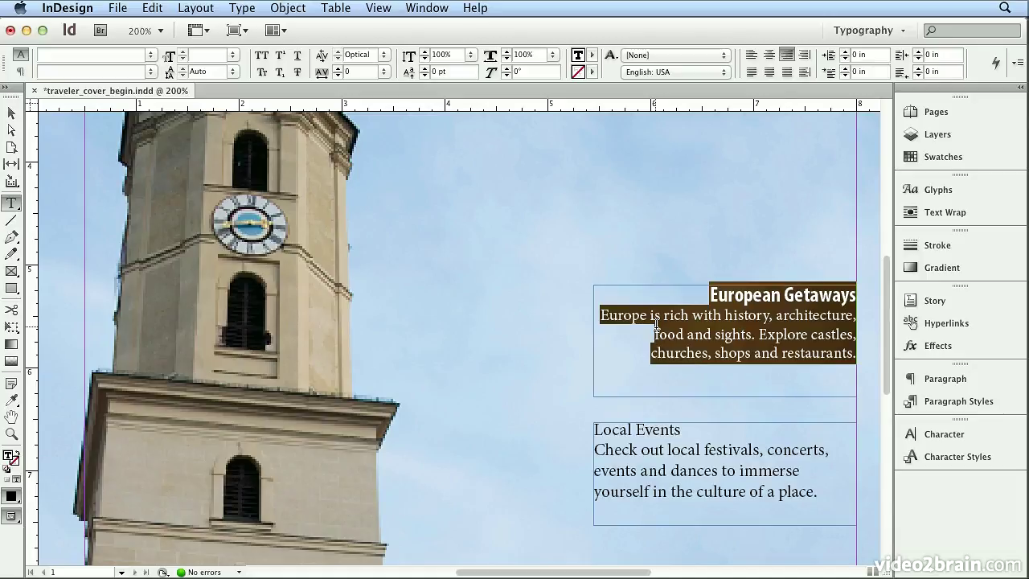
Try looser and tighter leading on all the text in the European Getaways frame, ending at 19.2 pt for the body paragraph
key("alt+Down")
key("alt+Down")
key("alt+Down")
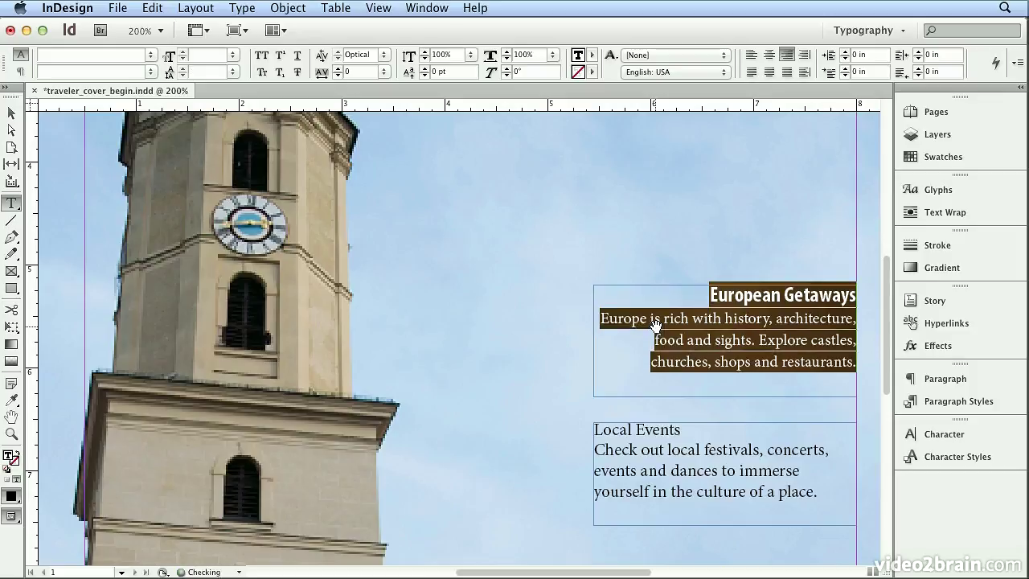
key("alt+Up")
key("alt+Up")
key("alt+Up")
key("alt+Up")
key("alt+Up")
key("alt+Up")
key("alt+Up")
key("alt+Down")
key("alt+Down")
key("alt+Down")
key("alt+Down")
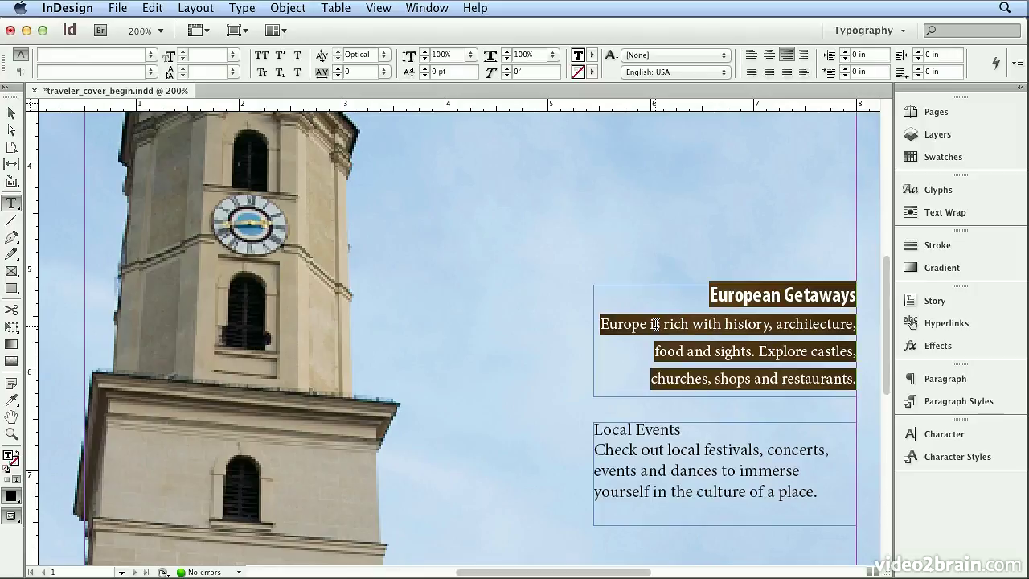
Set the leading of the body paragraph under "European Getaways" to 18 pt and tighten it in increments to 15 pt
left_click(604, 325)
double_click(605, 324)
double_click(605, 325)
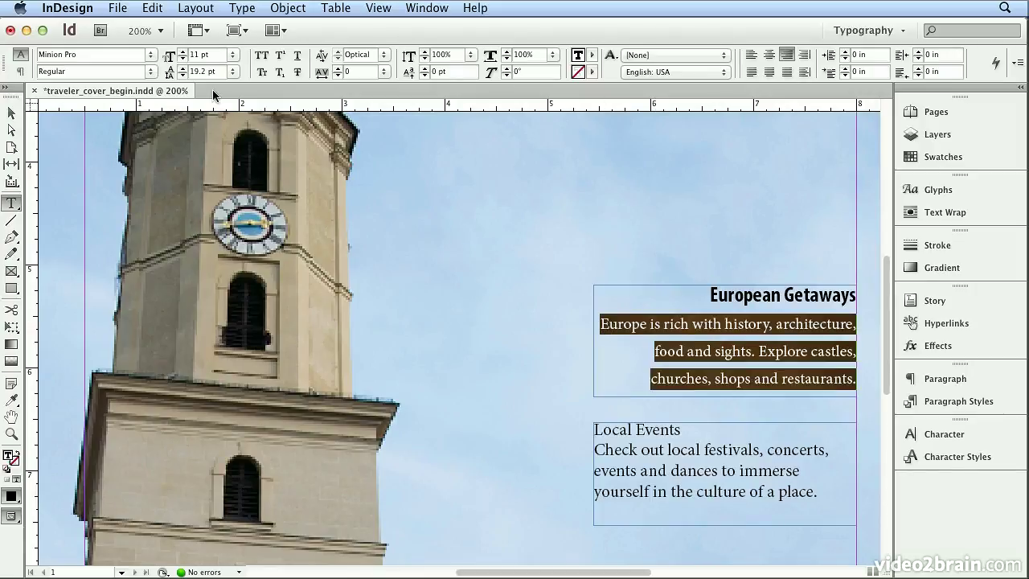
left_click(170, 71)
type("18")
key("Return")
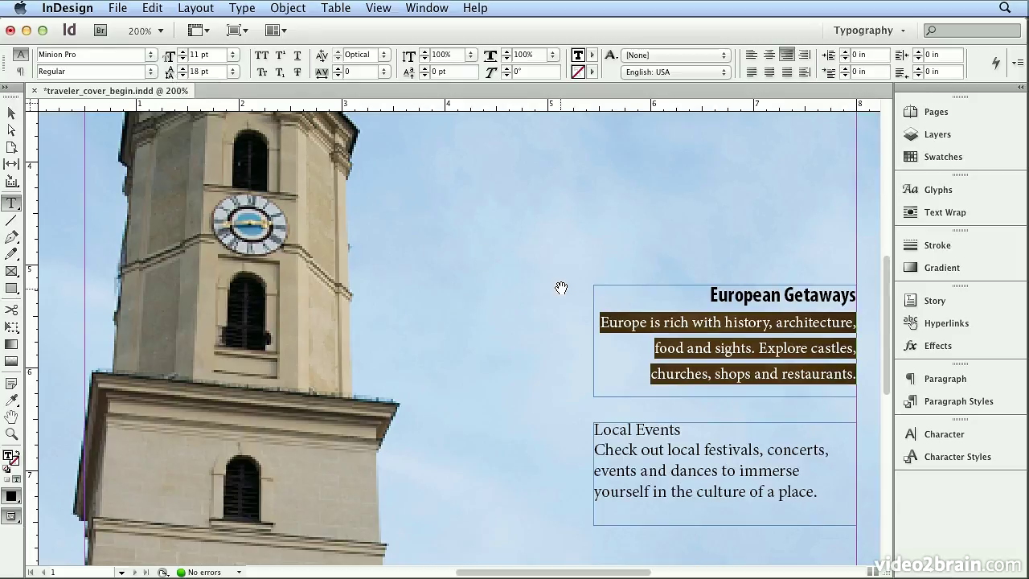
key("alt+Up")
key("alt+Up")
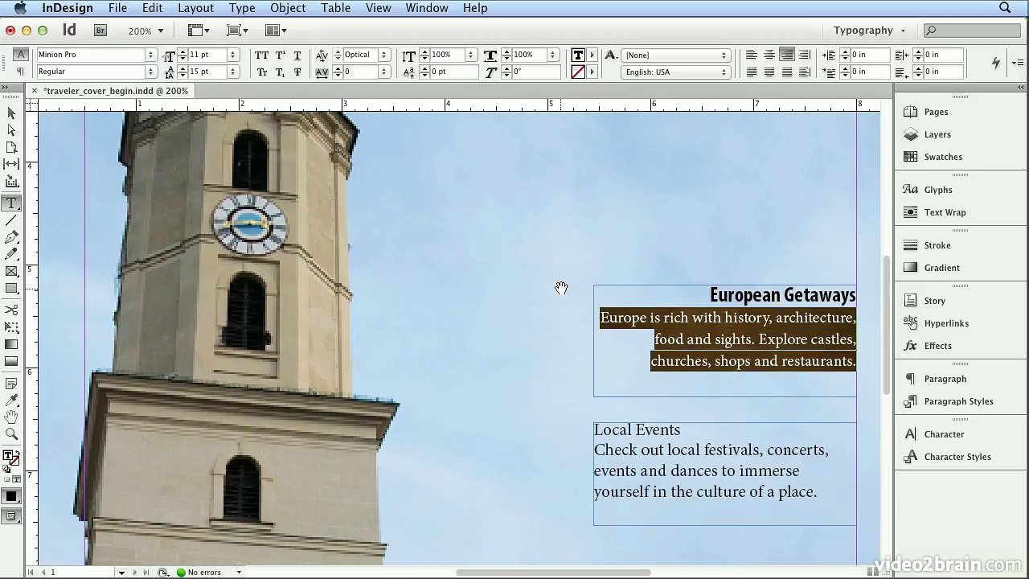
Try tighter and looser leading on the body paragraph under "European Getaways", ending at 19 pt
key("alt+Up")
key("alt+Up")
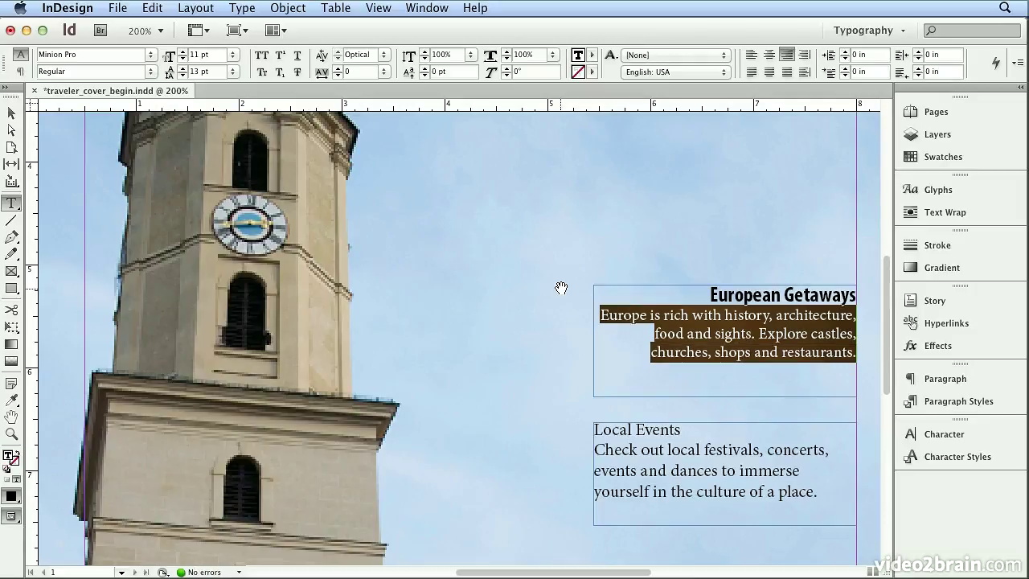
key("alt+Down")
key("alt+Down")
key("alt+Down")
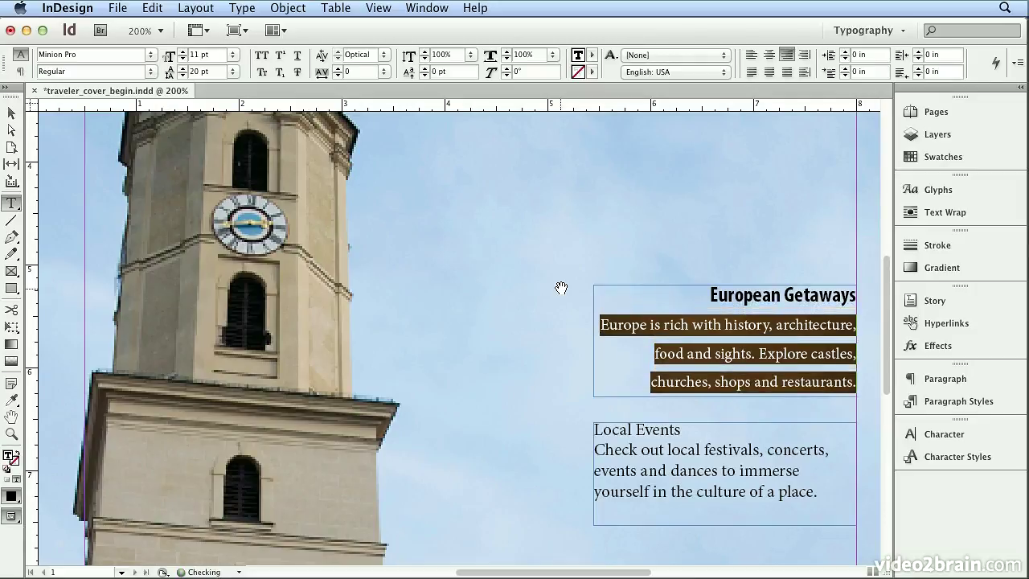
key("alt+Up")
key("alt+Up")
key("alt+Up")
key("alt+Up")
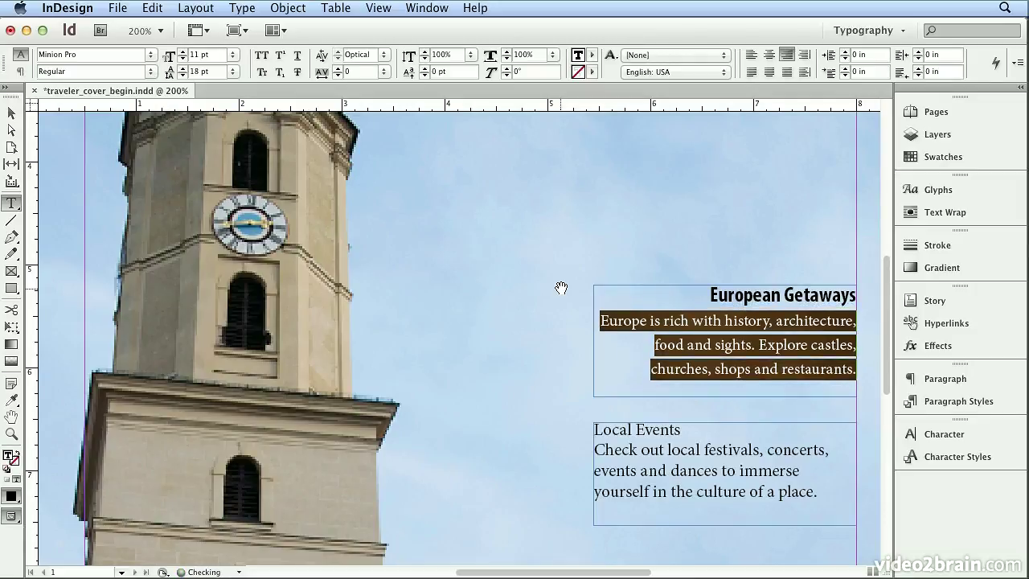
key("alt+Down")
key("alt+Down")
key("alt+Down")
key("alt+Down")
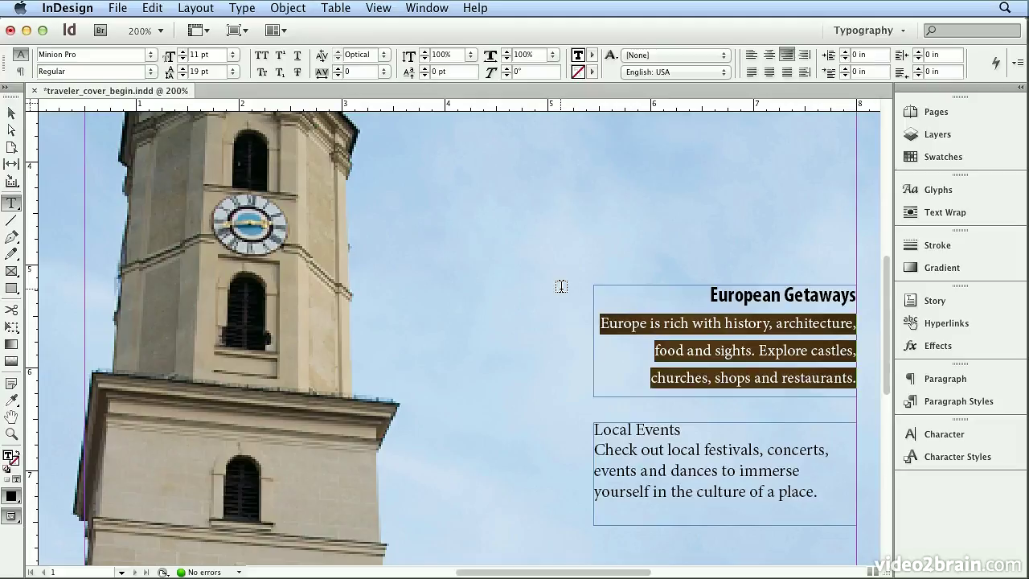
Copy the European Getaways body and heading formatting onto the Local Events body and heading with the Eyedropper
left_click(12, 401)
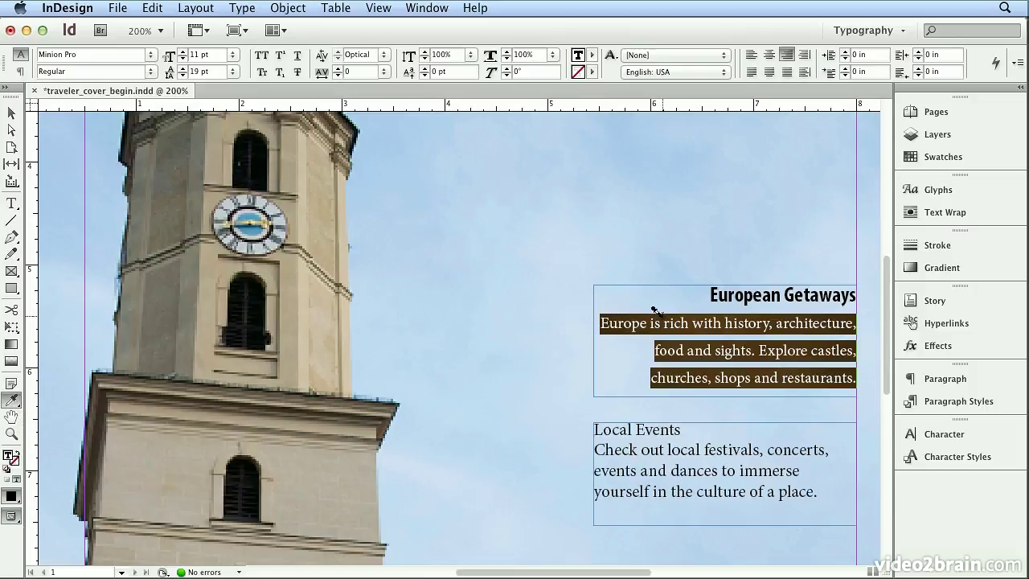
left_click_drag(593, 449, 812, 491)
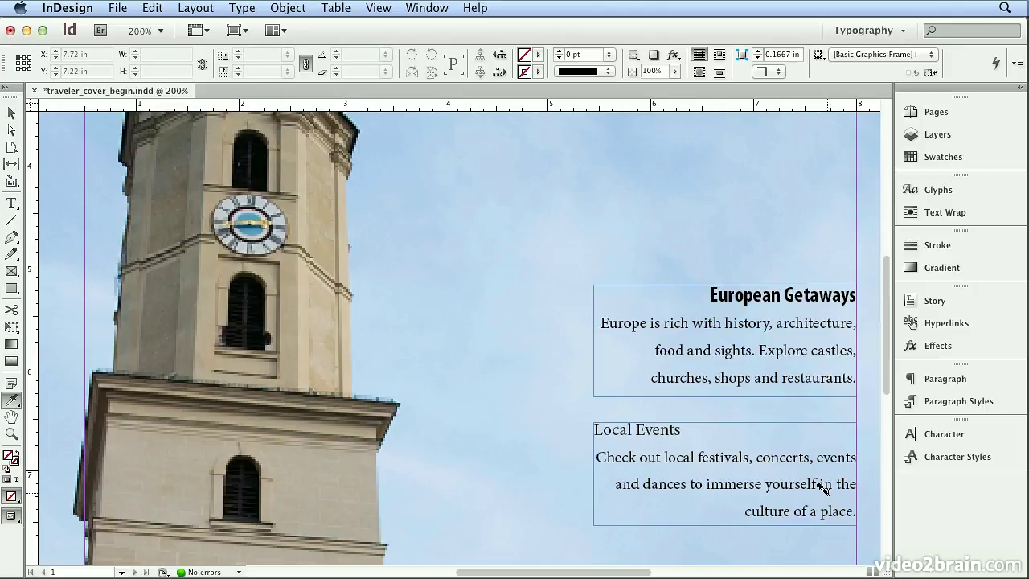
left_click(763, 287)
left_click_drag(680, 430, 589, 424)
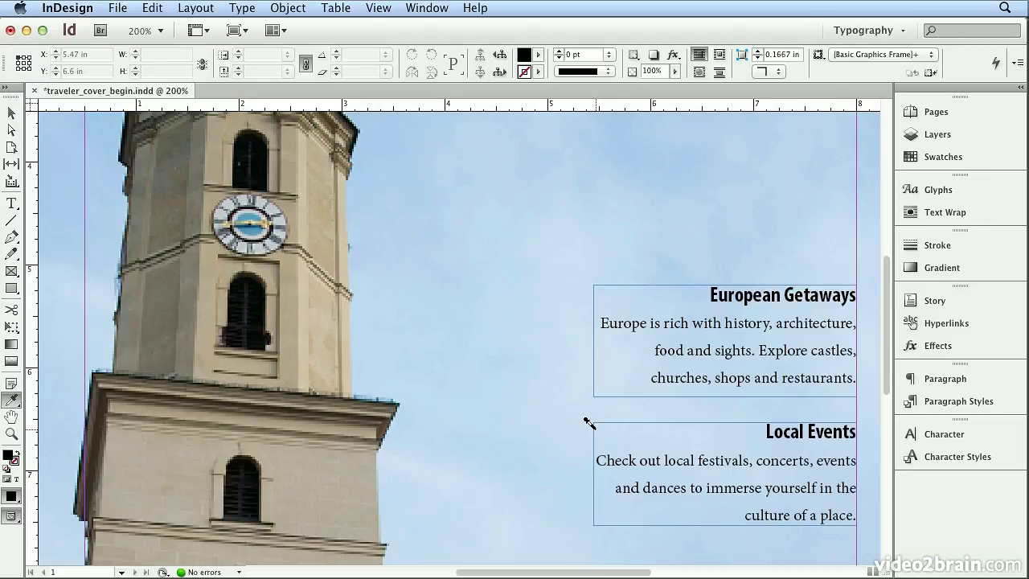
Try the Arial Rounded MT Bold and Ayuthaya fonts on the body paragraph under "European Getaways"
left_click(16, 205)
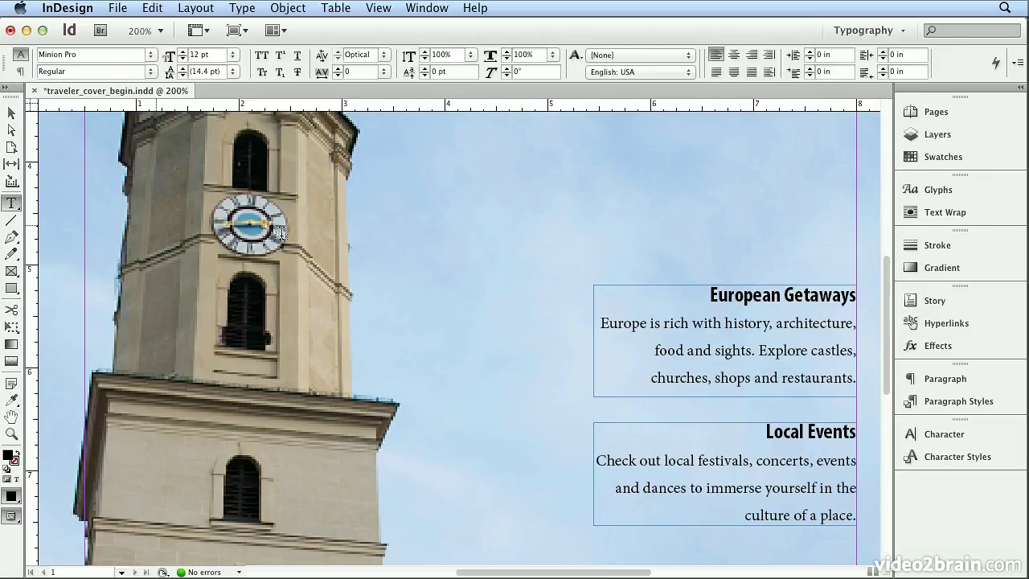
double_click(626, 325)
left_click(626, 325)
left_click(626, 324)
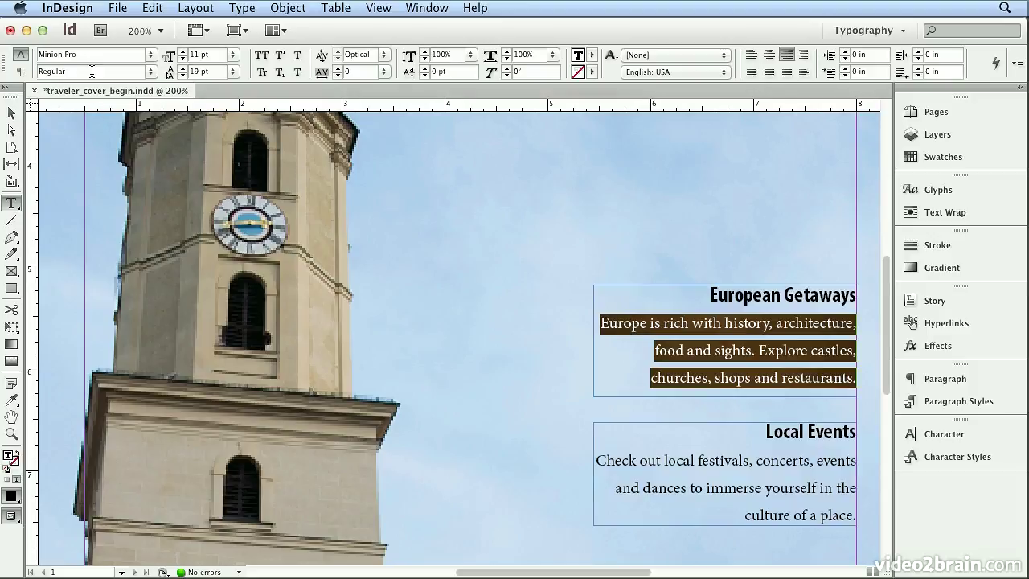
key("super+6")
type("Arial N")
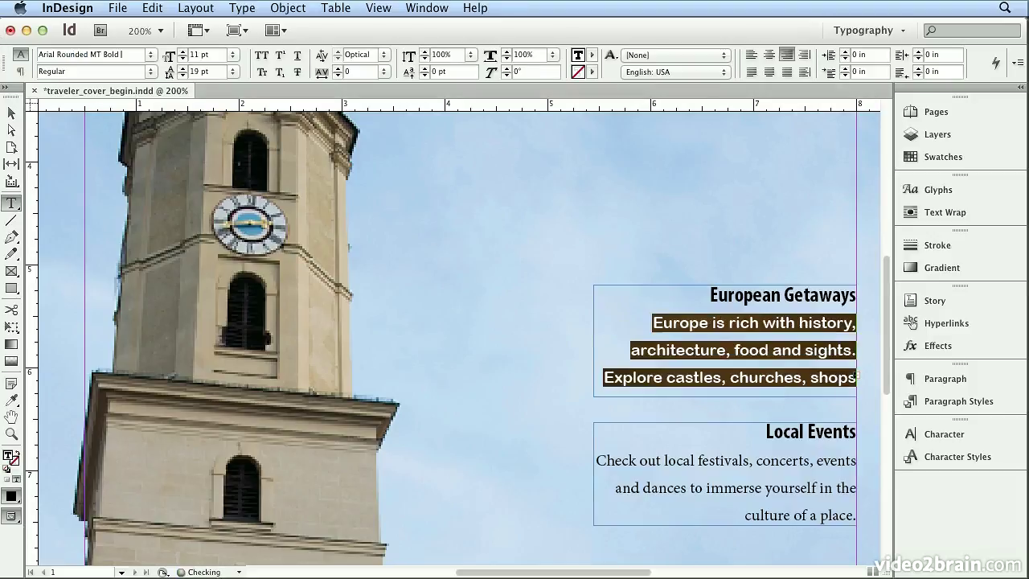
key("Return")
key("Down")
key("Down")
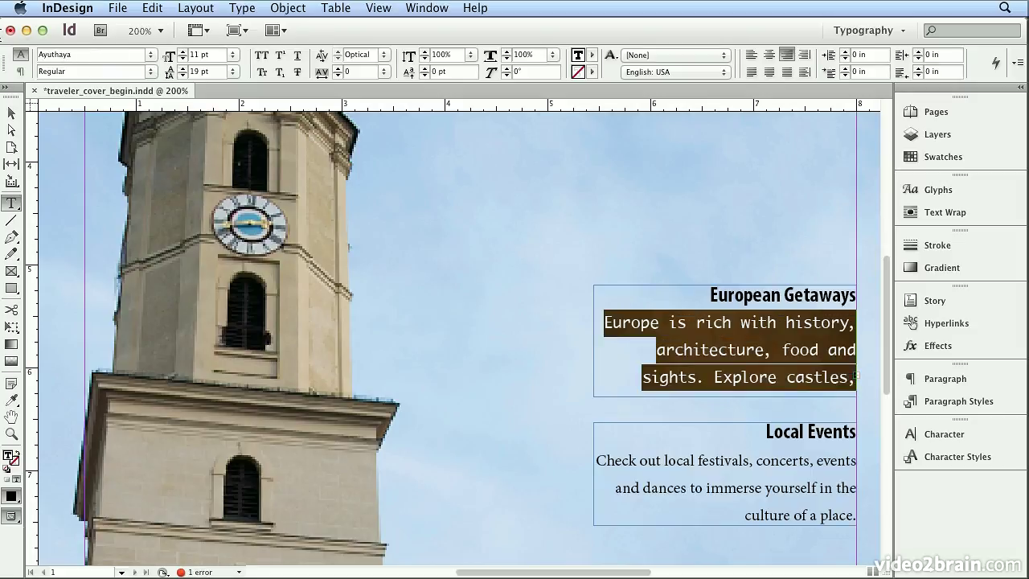
Set the European Getaways body paragraph to Adobe Garamond Pro Italic and copy its formatting onto the Local Events body paragraph with the Eyedropper
left_click(40, 52)
type("Adobe Garamond Pro")
key("Return")
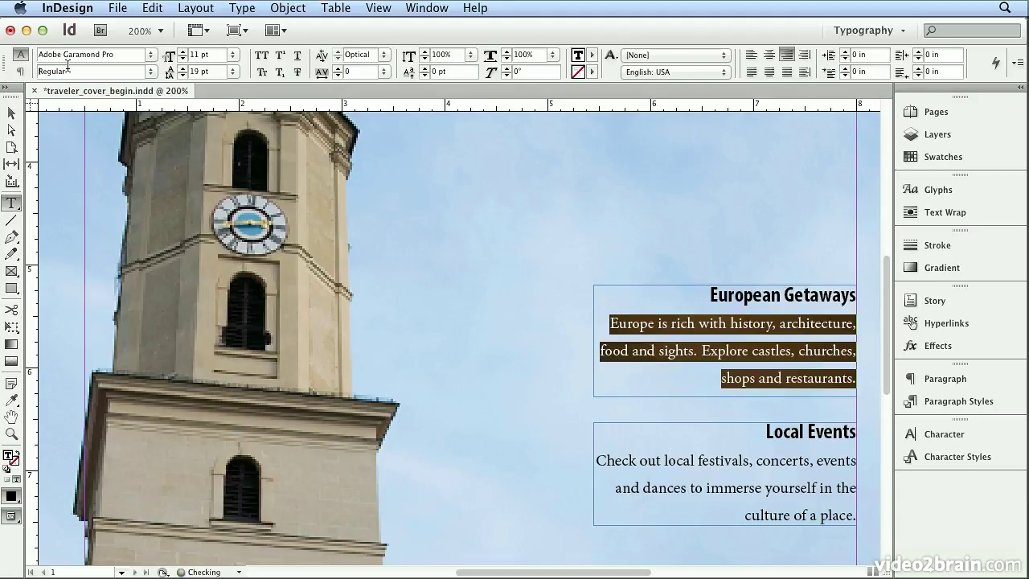
left_click(72, 72)
type("Italic")
key("Return")
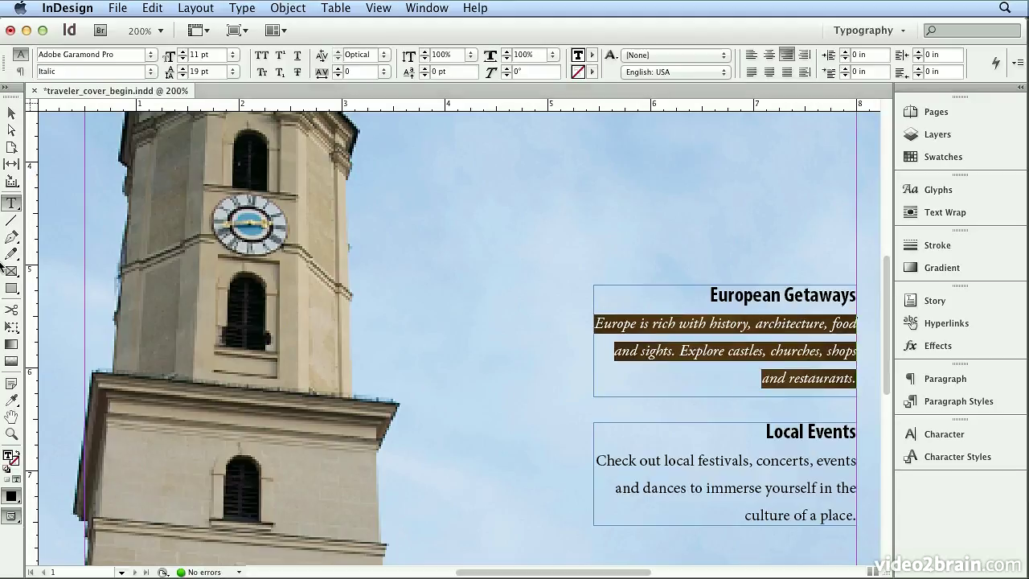
left_click(11, 400)
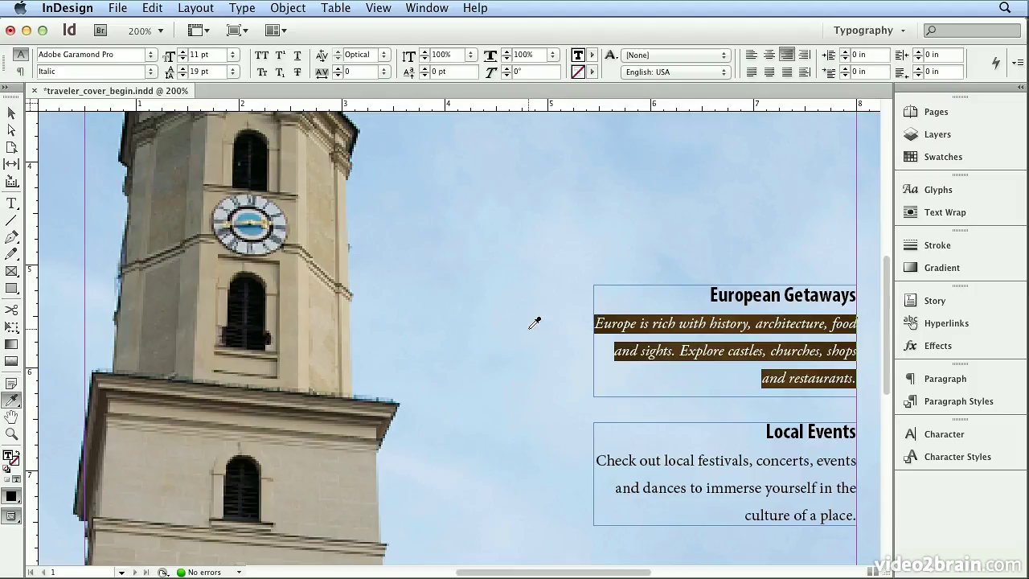
left_click_drag(592, 452, 853, 514)
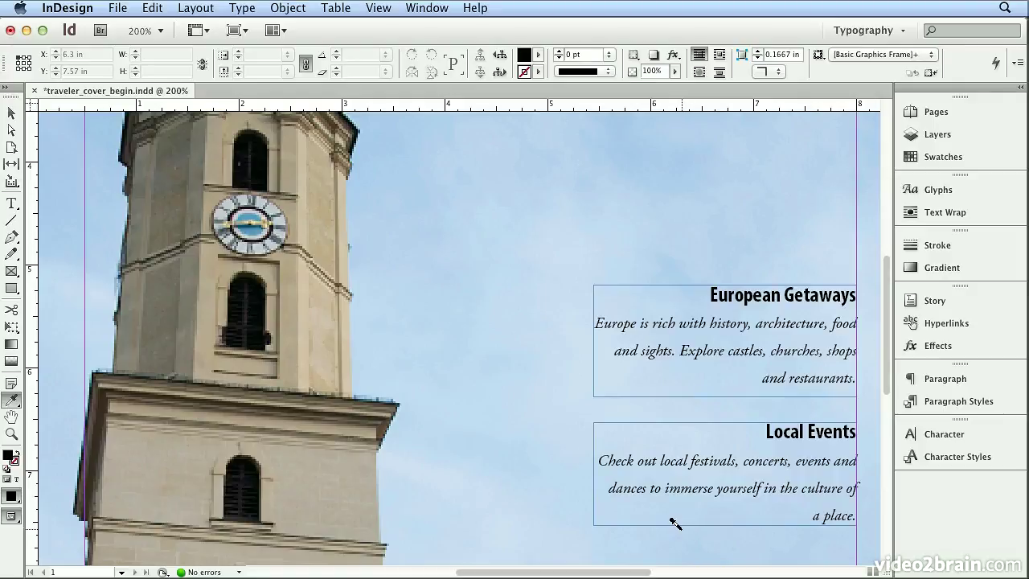
Loosen the tracking of the whole "Your Guide to" tagline in increments to 120
left_click(11, 204)
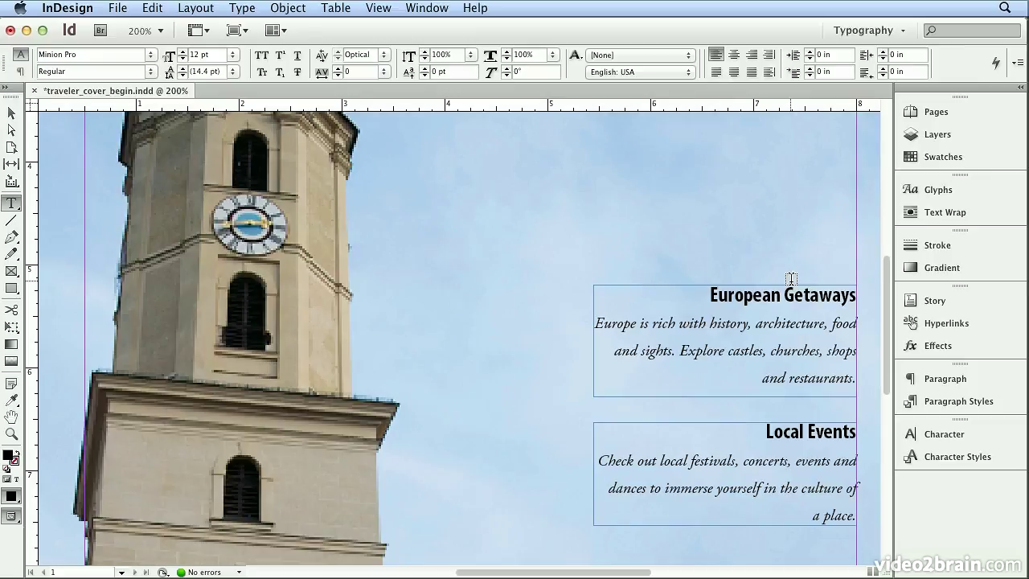
scroll(791, 279, "up", 10)
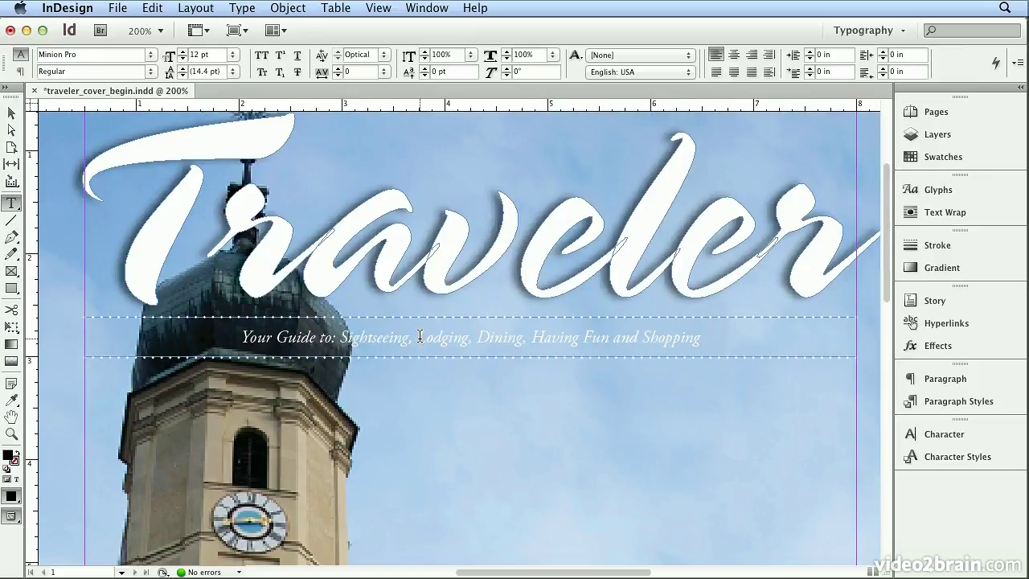
double_click(419, 336)
triple_click(419, 336)
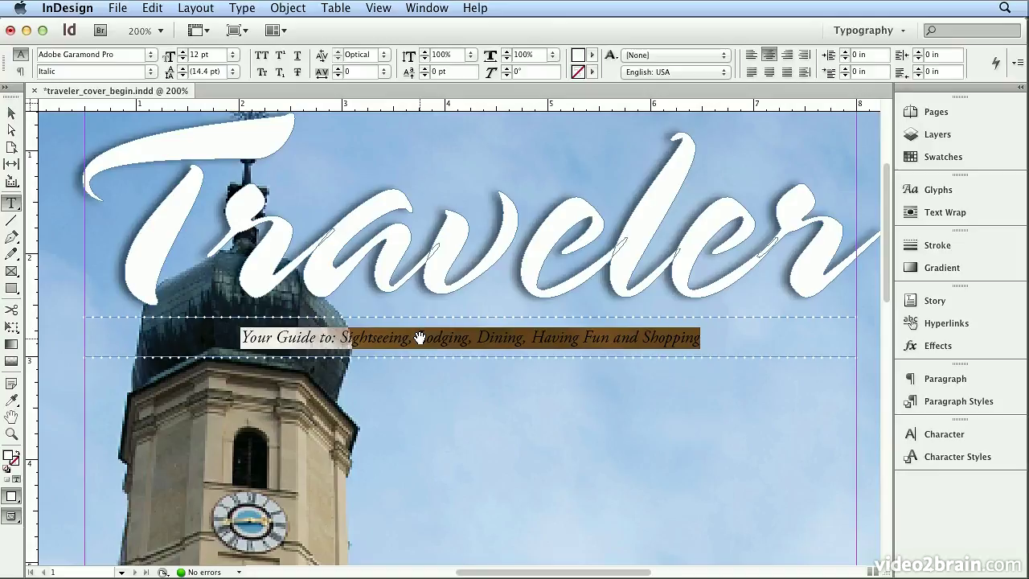
key("alt+Right")
key("alt+Right")
key("alt+Right")
key("alt+Right")
key("alt+Right")
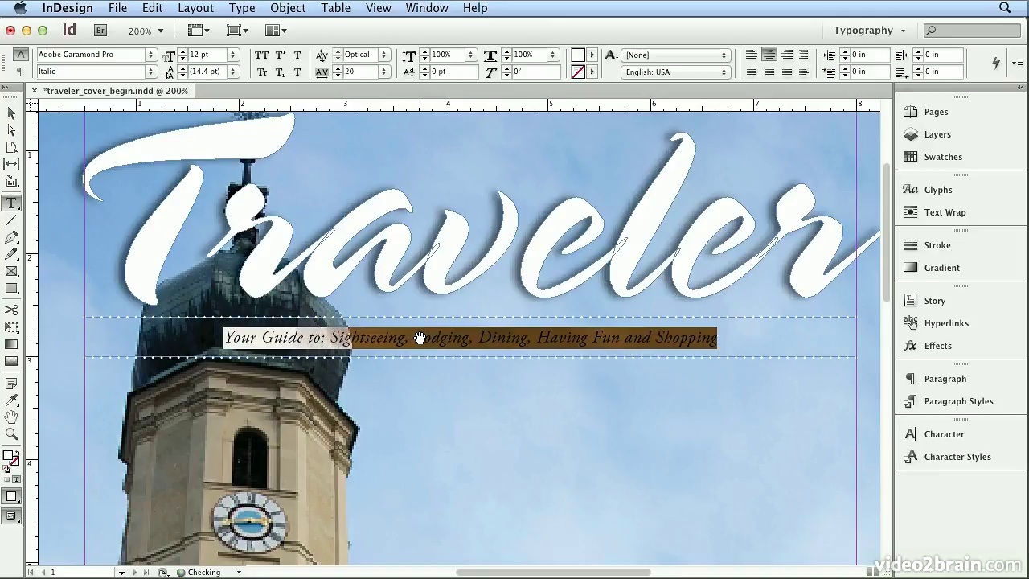
key("alt+Right")
key("alt+Right")
key("alt+Right")
key("alt+Right")
key("alt+Right")
key("alt+Right")
key("alt+Right")
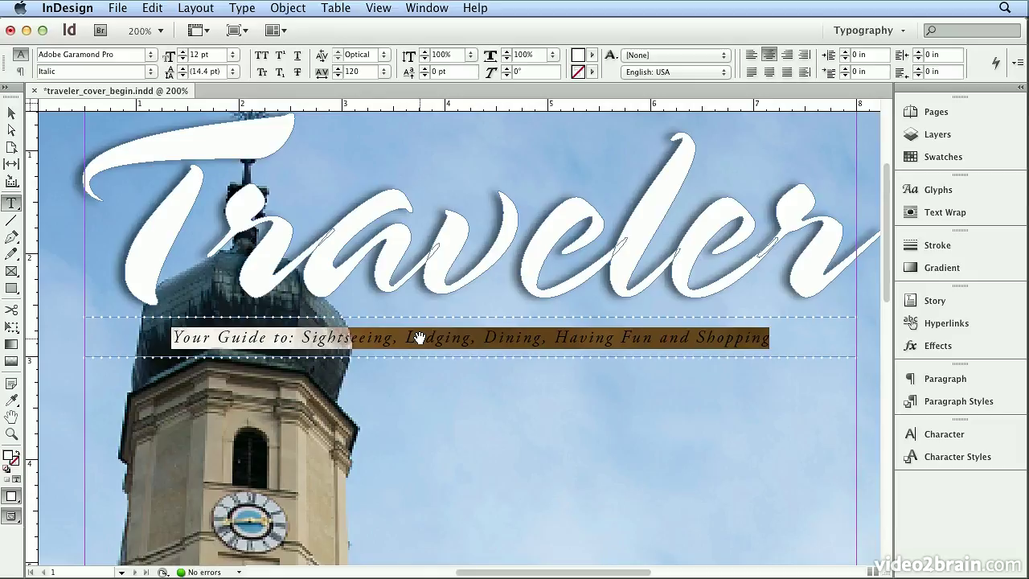
Try tighter and looser tracking on the whole tagline below the Traveler title, ending at 100
key("alt+Left")
key("alt+Left")
key("alt+Left")
key("alt+Left")
key("alt+Left")
key("alt+Left")
key("alt+Left")
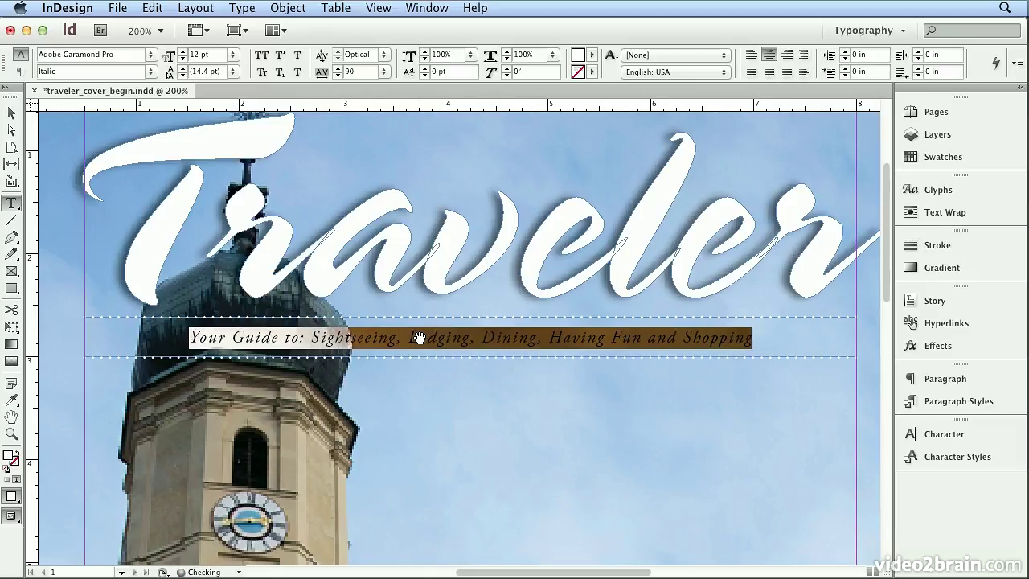
key("alt+Left")
key("alt+Left")
key("alt+Left")
key("alt+Left")
key("alt+Left")
key("alt+Right")
key("alt+Right")
key("alt+Right")
key("alt+Right")
key("alt+Right")
key("alt+Right")
key("alt+Right")
key("alt+Right")
key("alt+Right")
key("alt+Right")
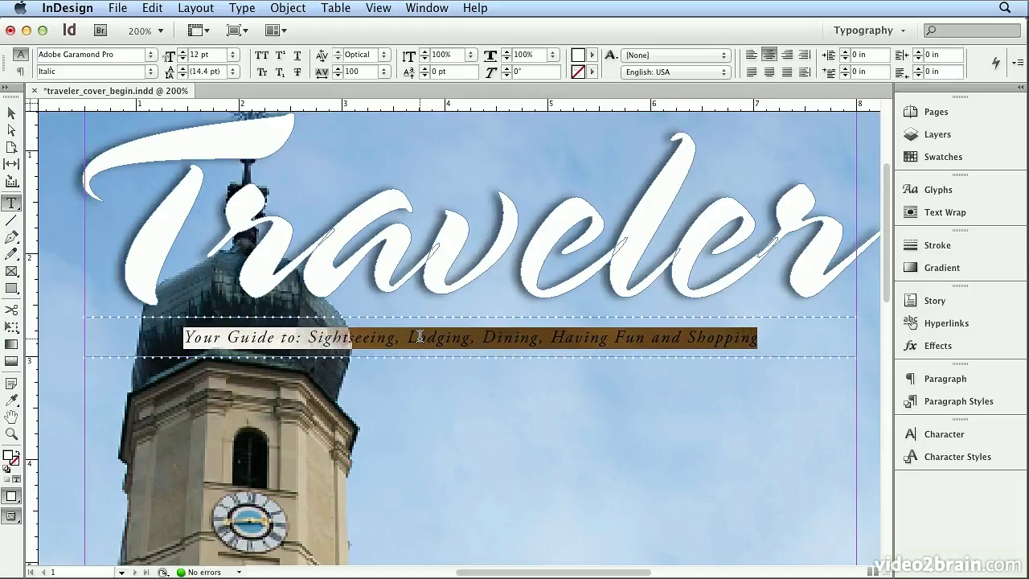
Adjust the kerning between the "Y" and "o" of "Your" in the tagline to -1 and fit the page in the window
left_click(197, 336)
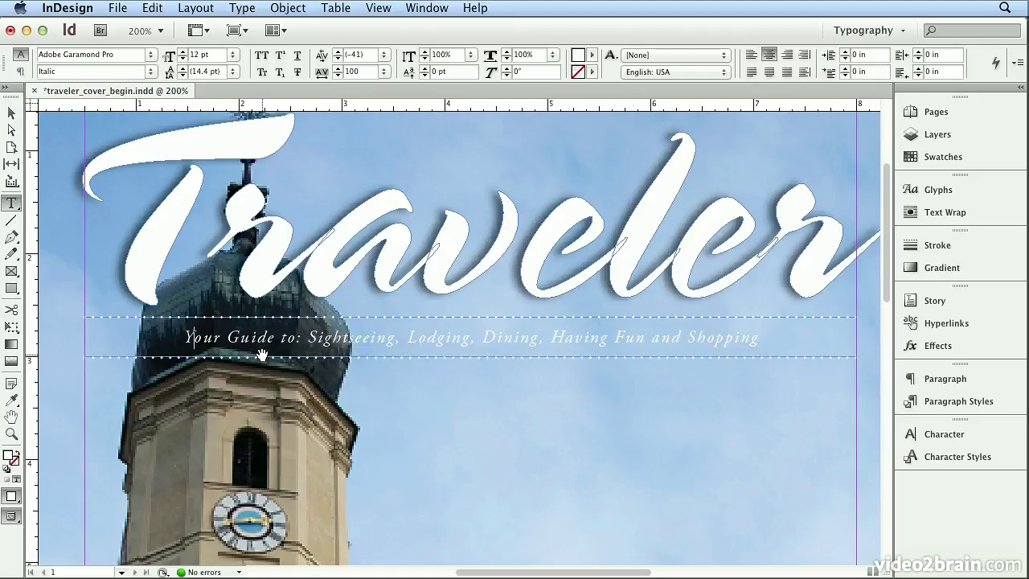
key("alt+Left")
key("alt+Left")
key("alt+Left")
key("alt+Left")
key("alt+Left")
key("alt+Left")
key("alt+Right")
key("alt+Right")
key("alt+Right")
key("alt+Right")
key("alt+Right")
key("alt+Right")
key("alt+Right")
key("alt+Right")
key("alt+Right")
key("alt+Right")
key("super+0")
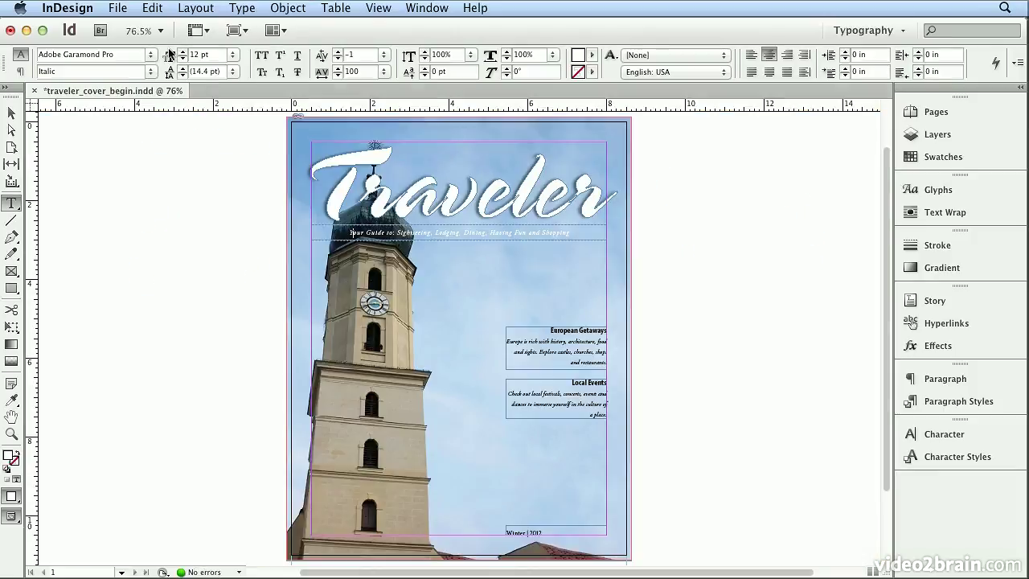
Show the Default keyboard shortcut set as a text list and look through its commands
left_click(152, 10)
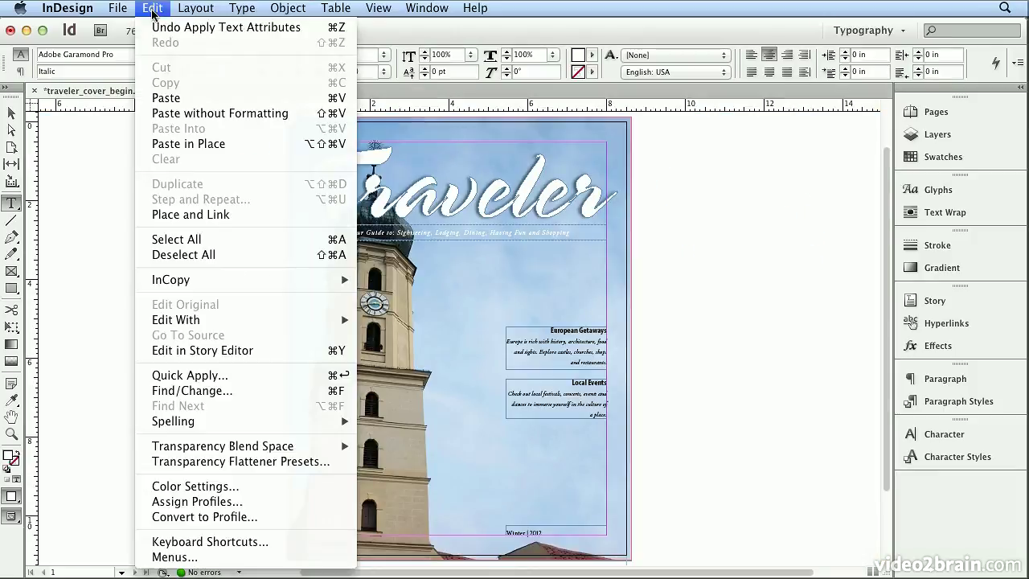
left_click(205, 542)
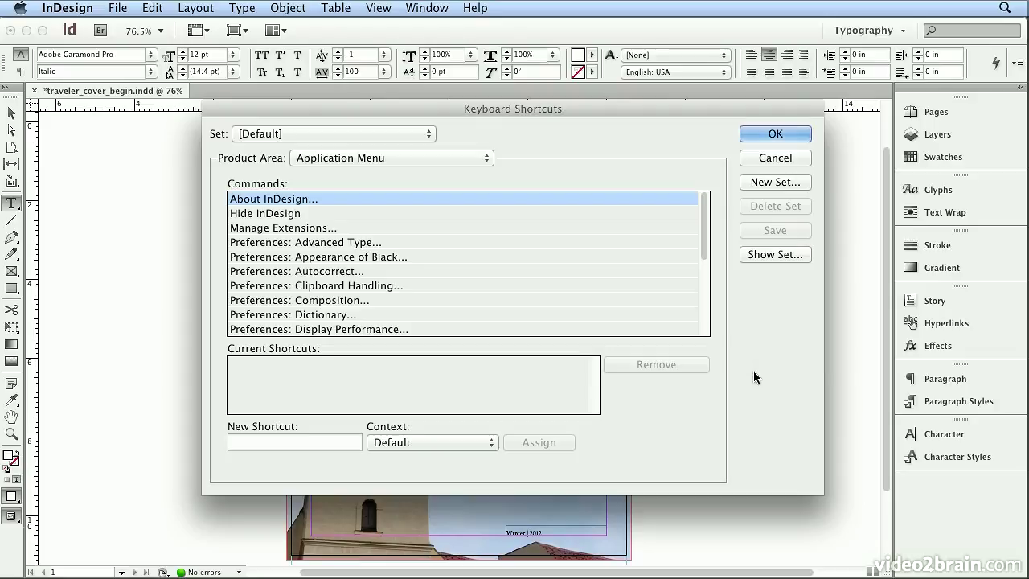
left_click(764, 256)
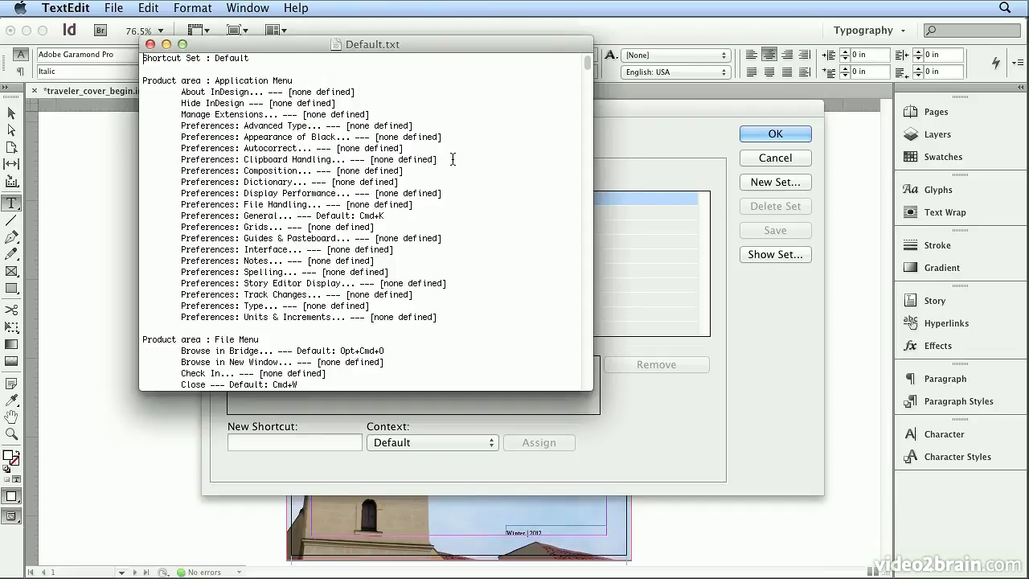
scroll(459, 187, "down", 15)
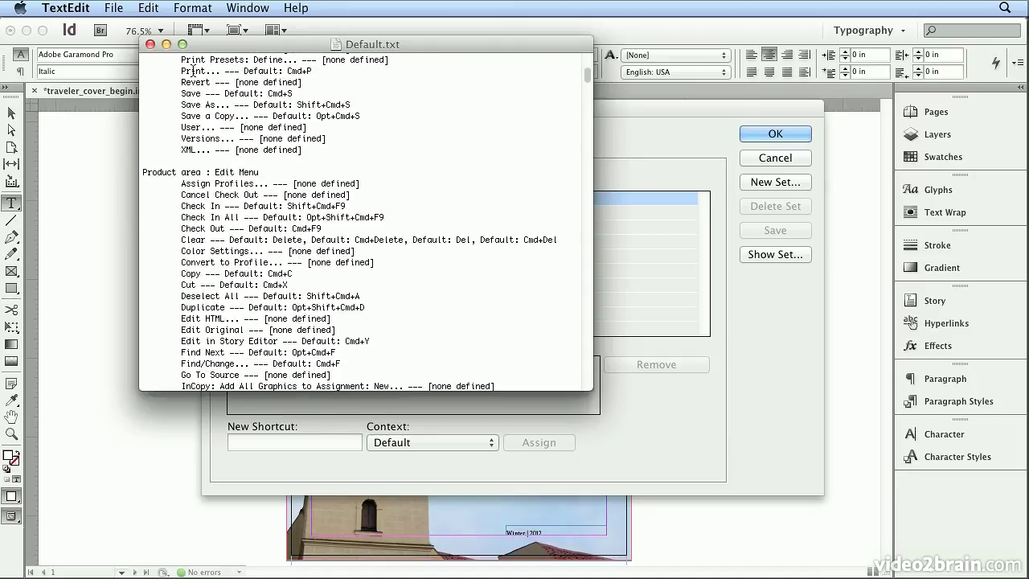
Search the shortcut list for "scale", quit TextEdit and close the keyboard shortcuts dialog
left_click(159, 10)
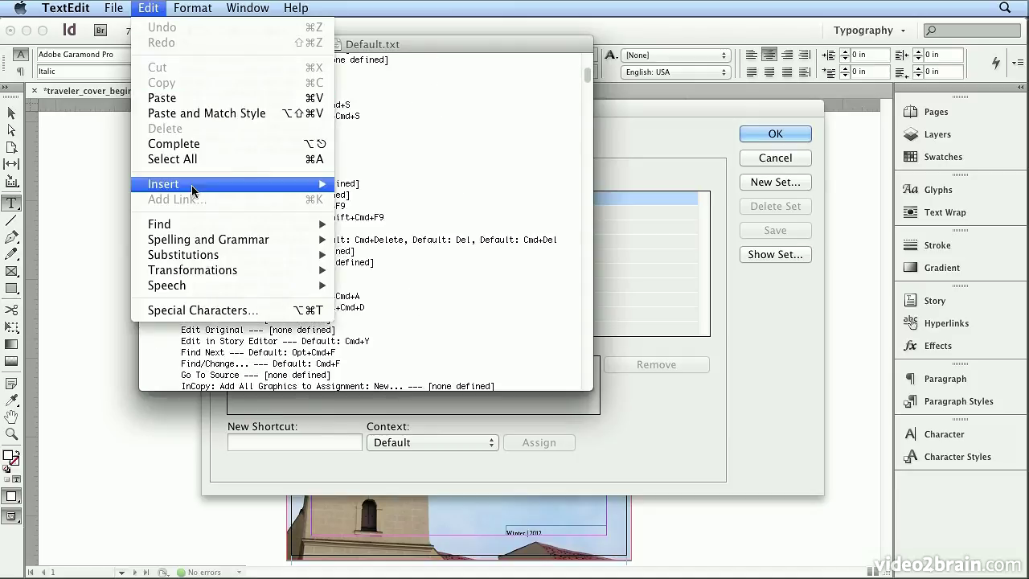
mouse_move(189, 225)
left_click(407, 228)
type("scale")
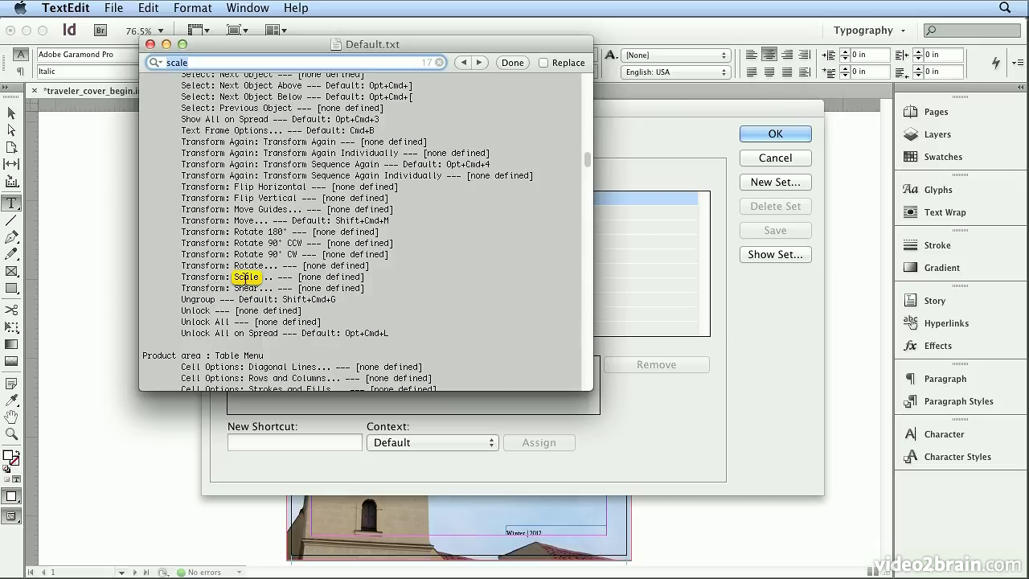
left_click(479, 62)
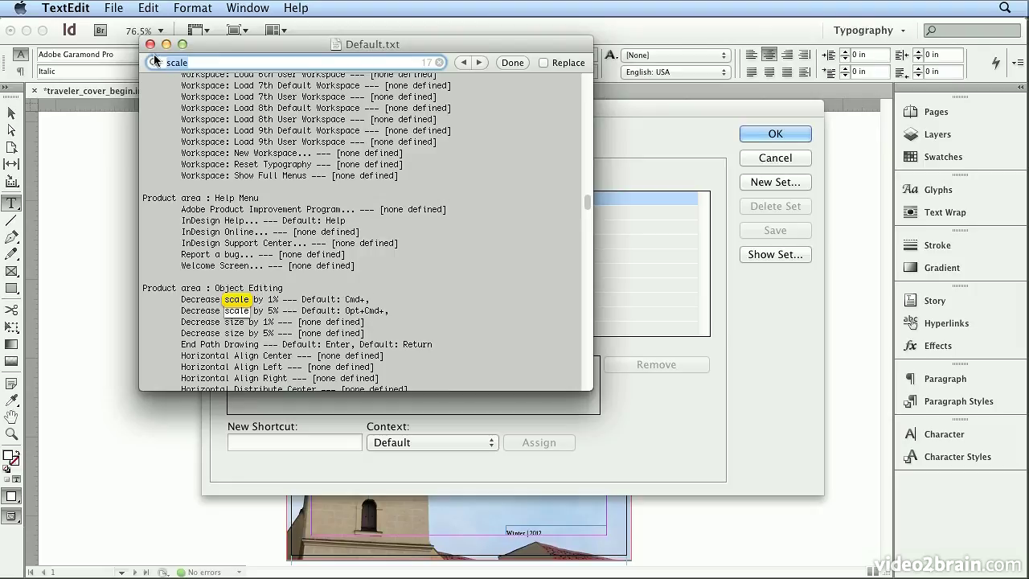
left_click(66, 8)
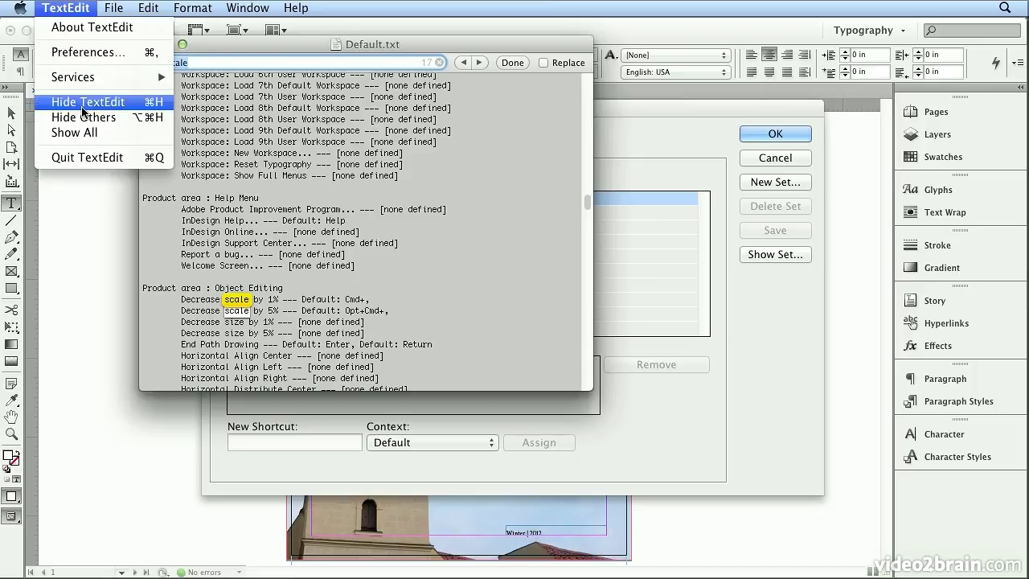
left_click(88, 158)
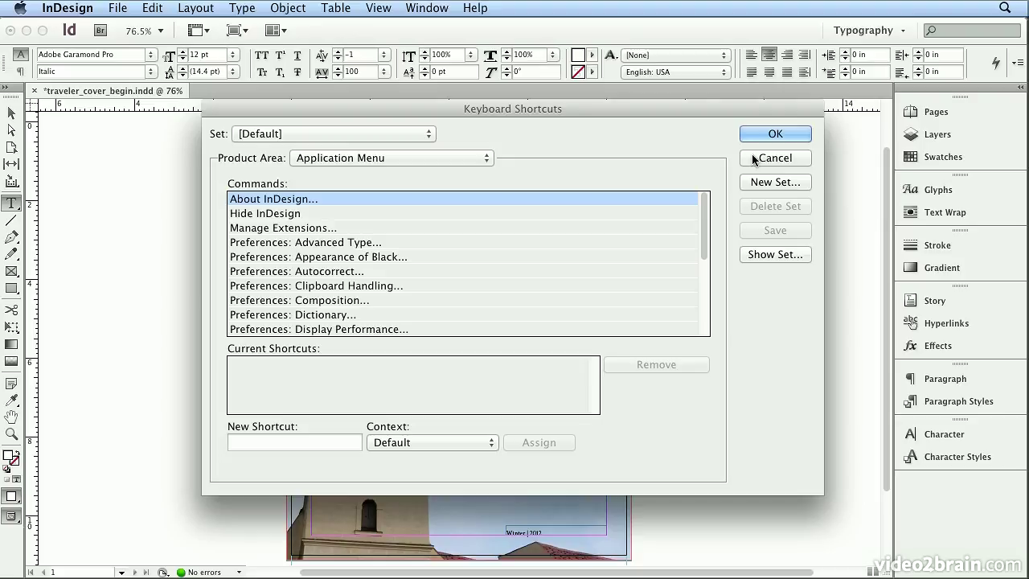
left_click(761, 137)
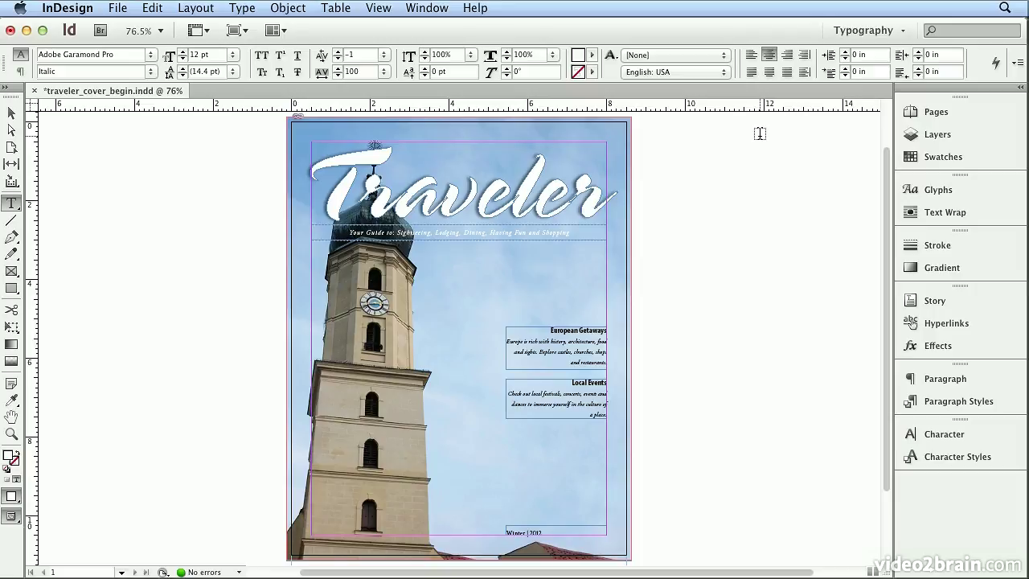
Copy the Local Events body formatting onto the "Winter | 2012" line with the Eyedropper and switch to the Selection tool
triple_click(529, 529)
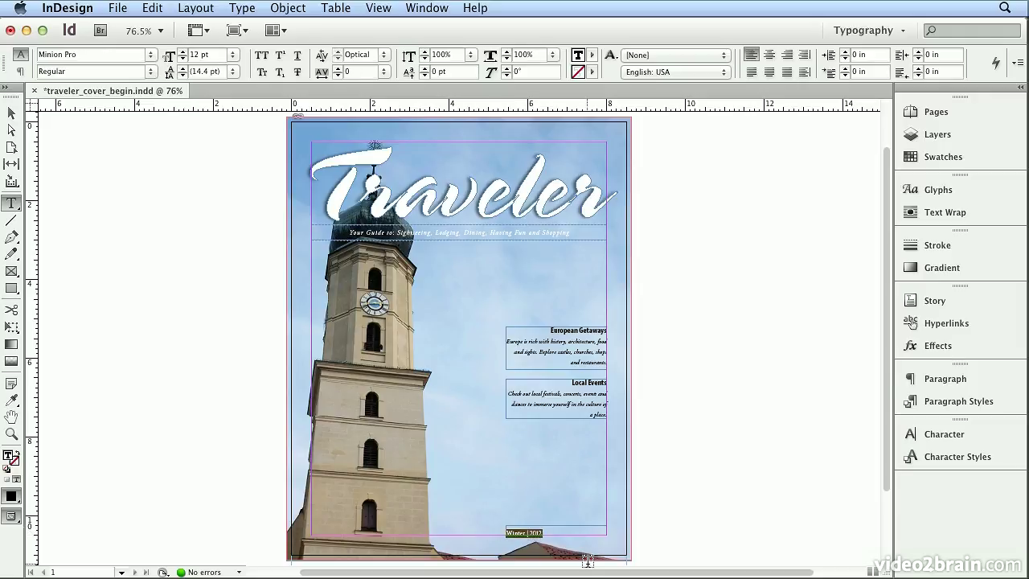
left_click(11, 400)
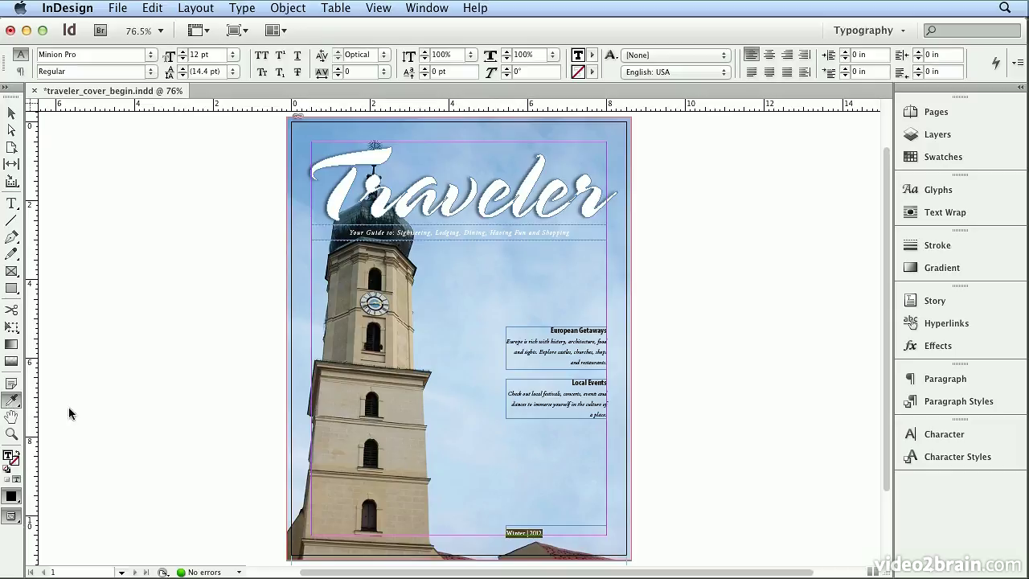
left_click(517, 392)
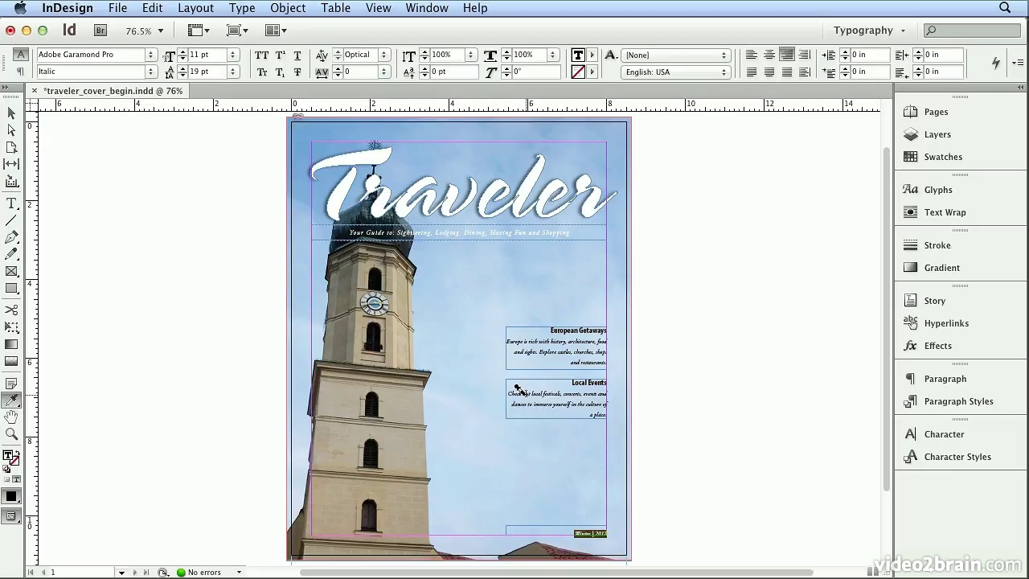
key("v")
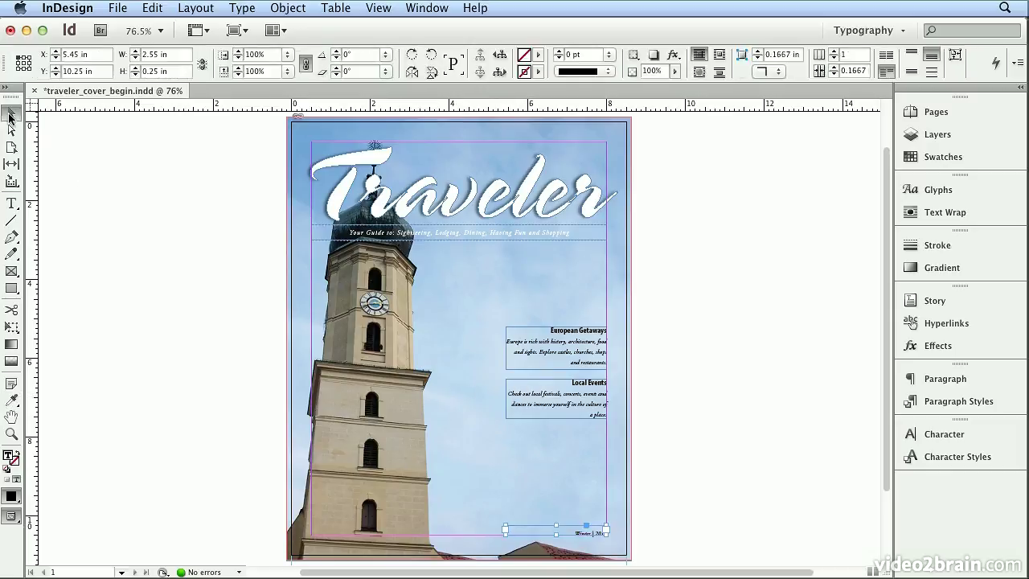